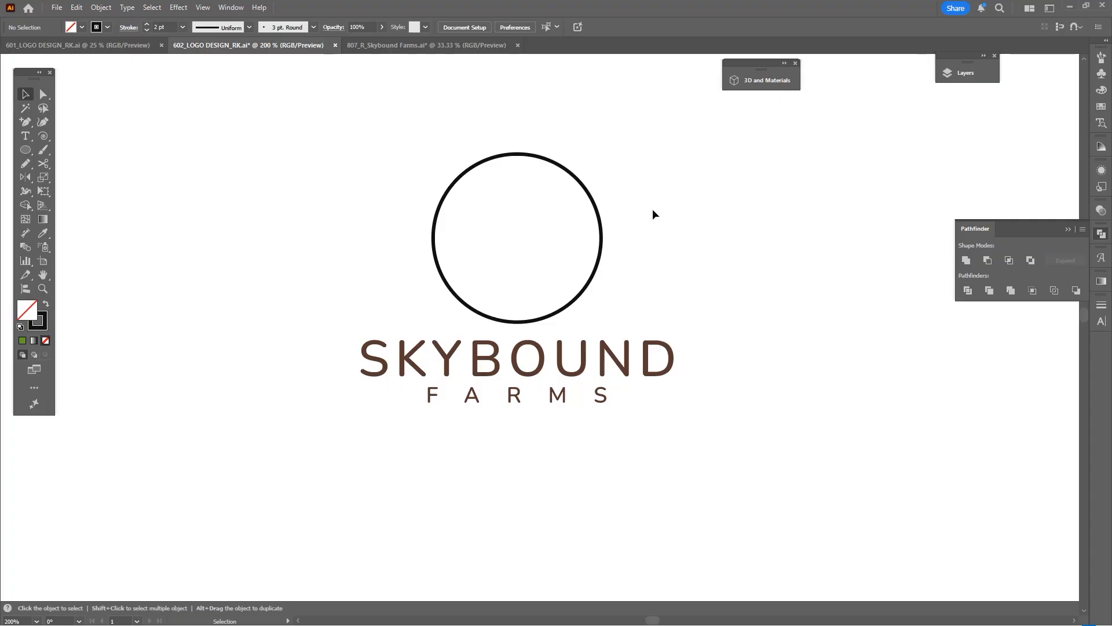
Draw an arched hill curve with the Pen tool across the lower part of the circle, from edge to edge.
{"action": "scroll", "coordinate": [513, 308], "scroll_direction": "up", "scroll_amount": 1}
{"action": "key", "text": "p"}
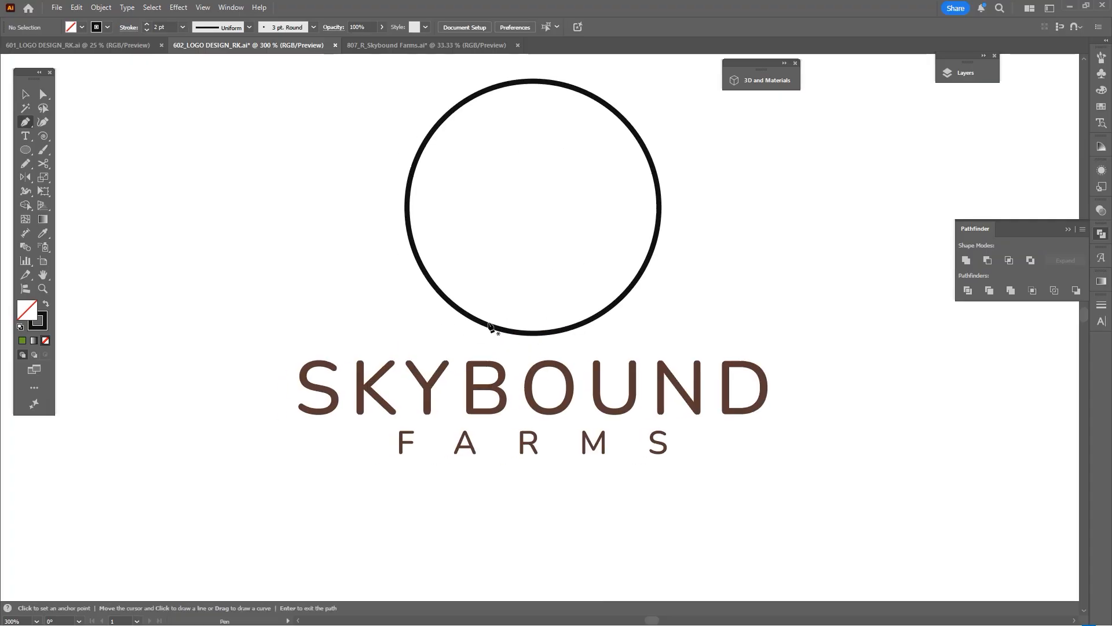
{"action": "left_click_drag", "start_coordinate": [530, 299], "coordinate": [528, 295]}
{"action": "scroll", "coordinate": [581, 306], "scroll_direction": "up", "scroll_amount": 1}
{"action": "left_click_drag", "start_coordinate": [627, 300], "coordinate": [662, 308]}
{"action": "key", "text": "space"}
{"action": "left_click_drag", "start_coordinate": [705, 290], "coordinate": [693, 305]}
{"action": "key", "text": "v"}
{"action": "left_click", "coordinate": [715, 279]}
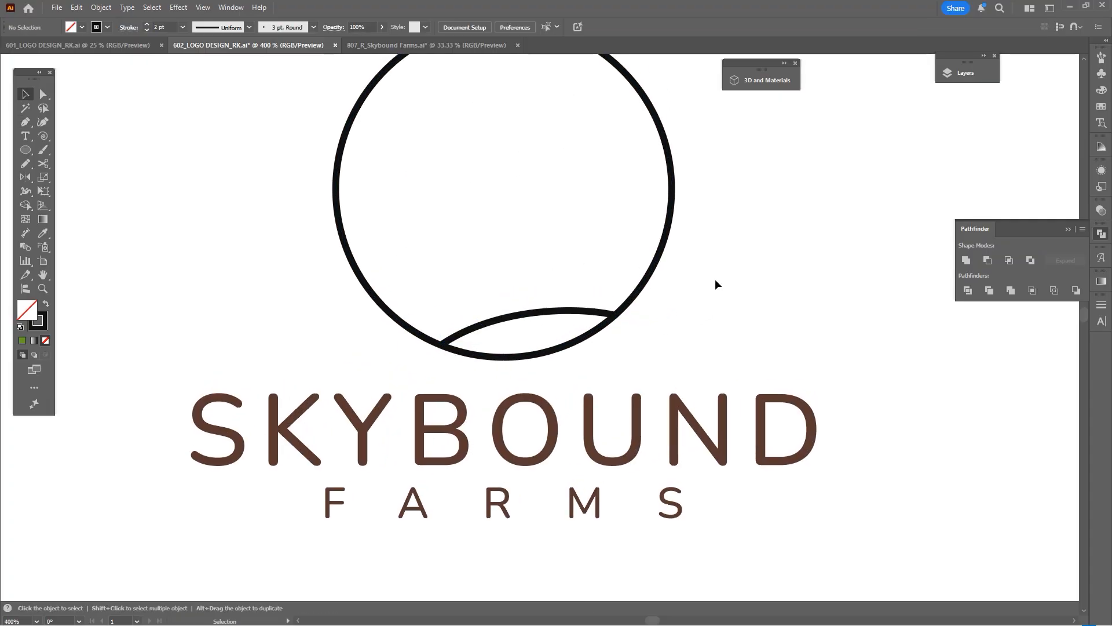
Draw a second hill curve rising from the first hill to the circle's right edge.
{"action": "key", "text": "p"}
{"action": "left_click_drag", "start_coordinate": [497, 321], "coordinate": [541, 256]}
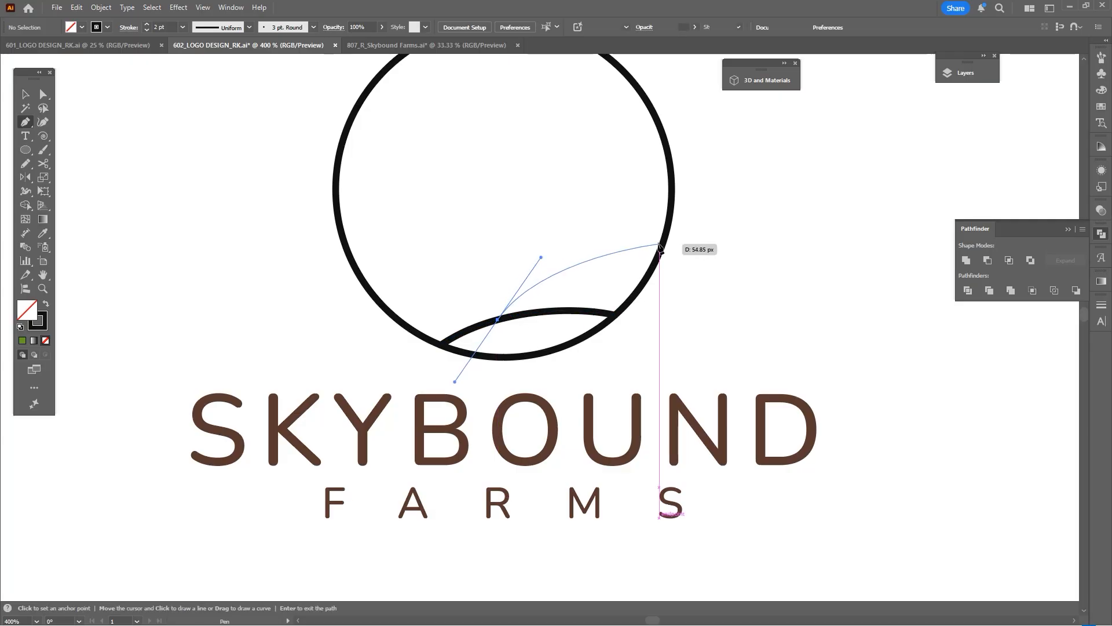
{"action": "left_click_drag", "start_coordinate": [663, 242], "coordinate": [701, 244]}
{"action": "key", "text": "space"}
{"action": "left_click_drag", "start_coordinate": [718, 305], "coordinate": [728, 314]}
{"action": "key", "text": "v"}
{"action": "left_click", "coordinate": [750, 324]}
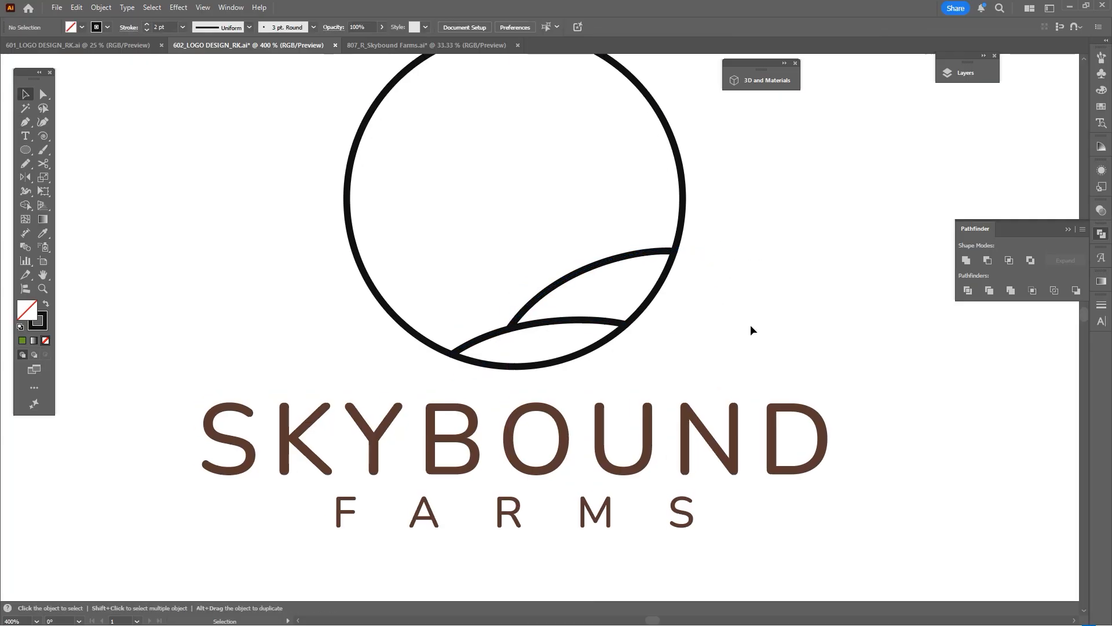
Draw a third hill curve from the circle's left edge down to the second hill.
{"action": "key", "text": "p"}
{"action": "left_click_drag", "start_coordinate": [355, 253], "coordinate": [379, 246]}
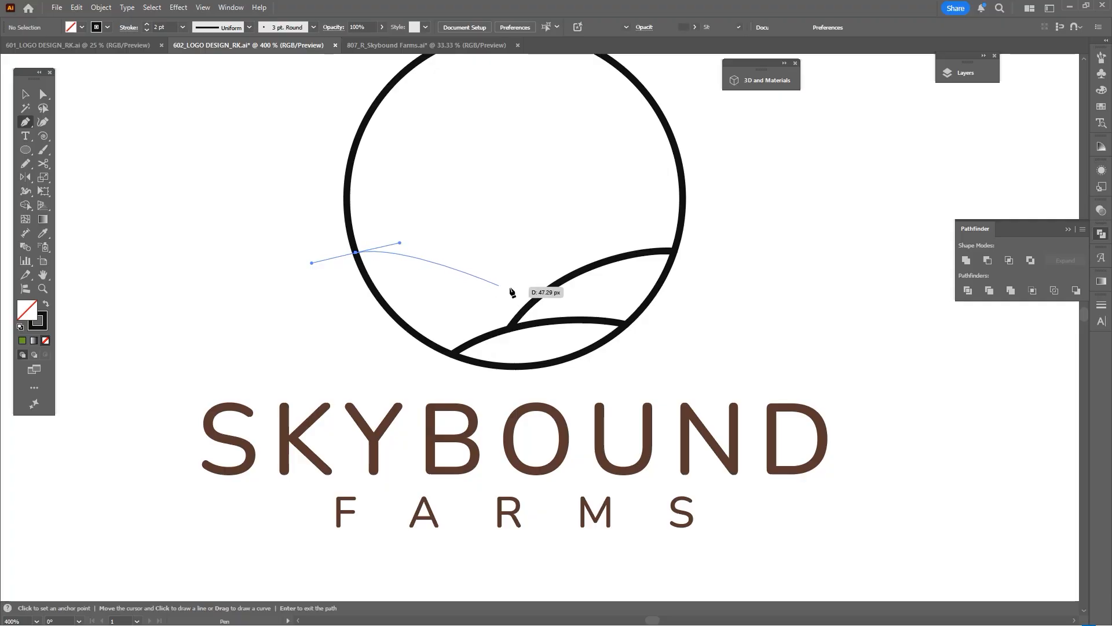
{"action": "left_click_drag", "start_coordinate": [549, 289], "coordinate": [617, 339]}
{"action": "key", "text": "space"}
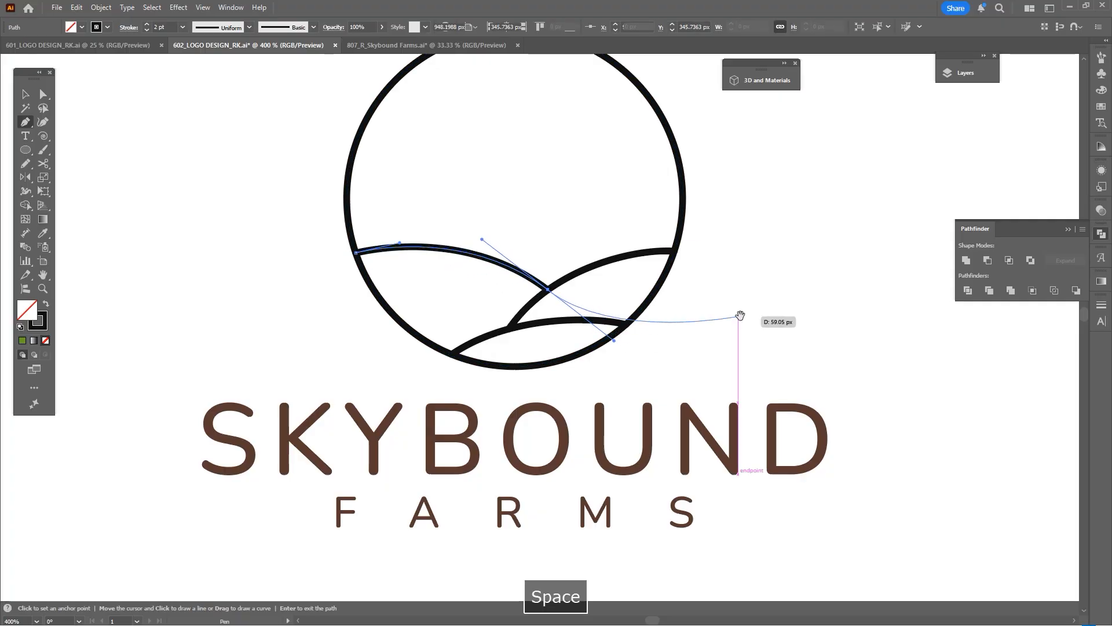
{"action": "key", "text": "v"}
{"action": "left_click", "coordinate": [721, 307]}
{"action": "mouse_move", "coordinate": [740, 316]}
{"action": "left_mouse_down"}
{"action": "mouse_move", "coordinate": [722, 331]}
{"action": "mouse_move", "coordinate": [726, 322]}
{"action": "left_mouse_up"}
{"action": "key", "text": "space"}
Draw the barn's left half from the left hill: vertical wall, slanted lower eave, upper wall and roof slope up to the peak.
{"action": "key", "text": "p"}
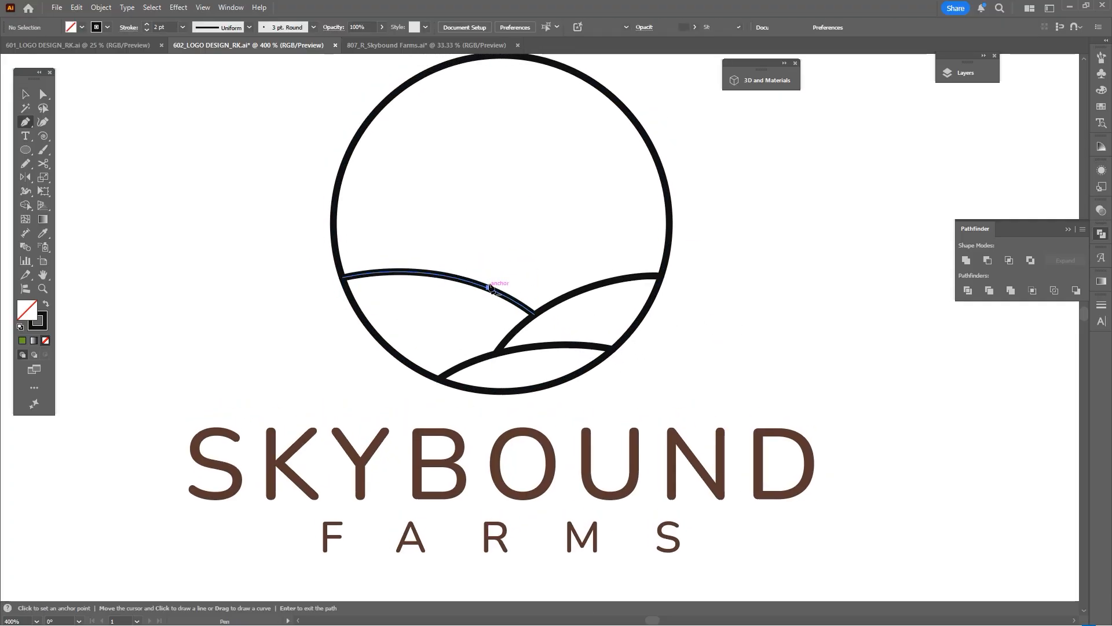
{"action": "left_click", "coordinate": [488, 287]}
{"action": "left_click", "coordinate": [489, 218]}
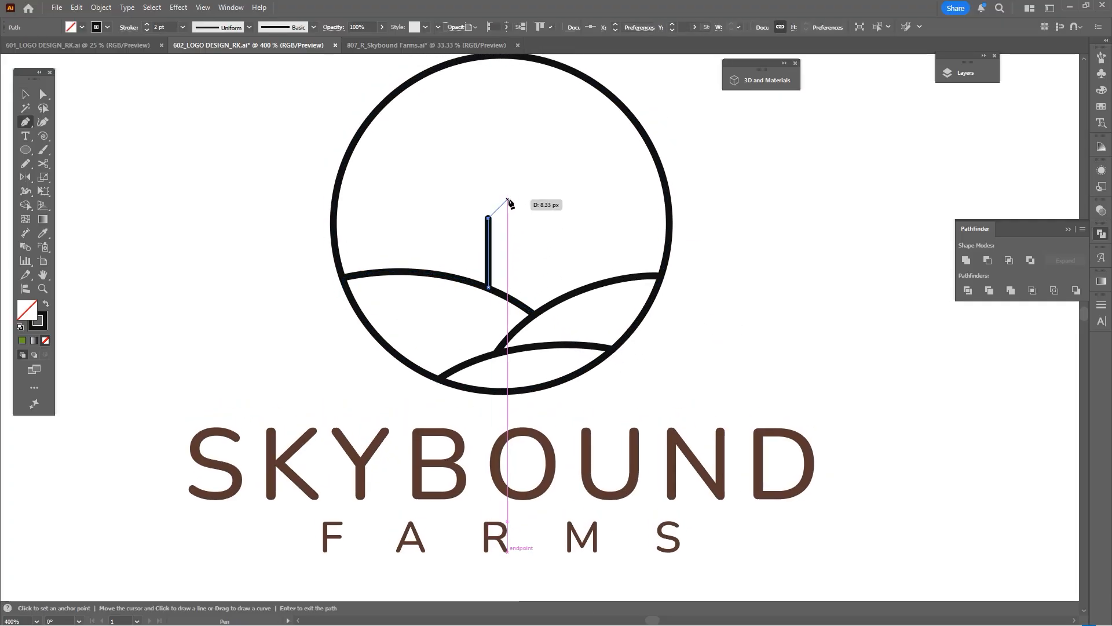
{"action": "left_click", "coordinate": [523, 148], "text": "shift"}
{"action": "left_click", "coordinate": [568, 110]}
{"action": "key", "text": "space"}
{"action": "left_click_drag", "start_coordinate": [561, 190], "coordinate": [555, 200]}
{"action": "key", "text": "v"}
{"action": "left_click", "coordinate": [553, 203]}
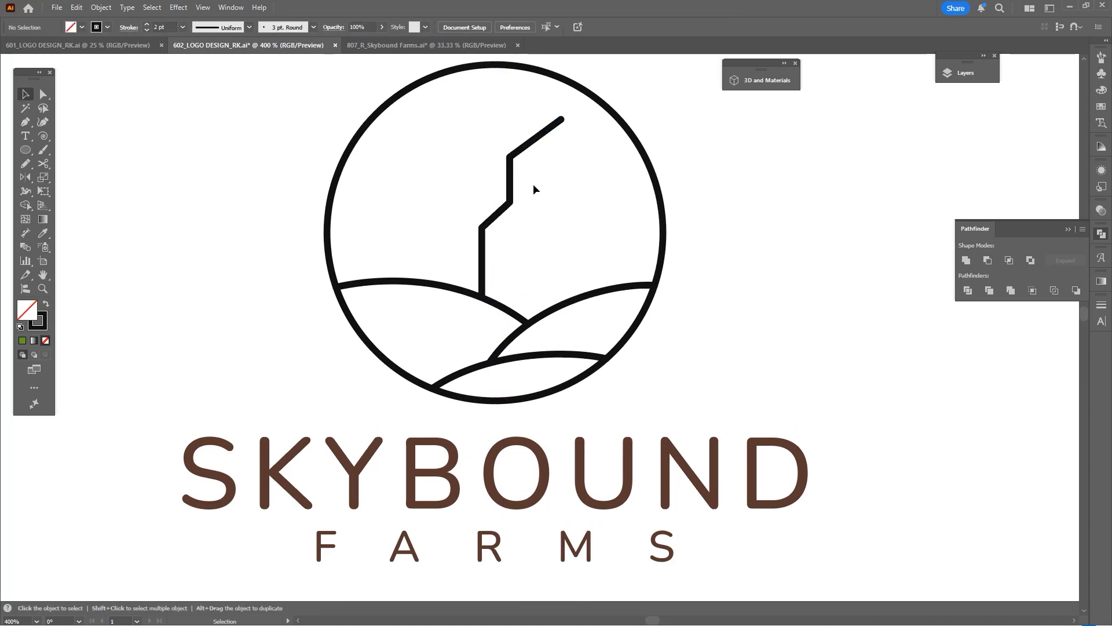
Adjust the anchor points of the barn's half outline to make the lower eave shallower.
{"action": "scroll", "coordinate": [535, 179], "scroll_direction": "up", "scroll_amount": 1}
{"action": "key", "text": "a"}
{"action": "left_click_drag", "start_coordinate": [497, 179], "coordinate": [504, 188]}
{"action": "left_click", "coordinate": [551, 238]}
{"action": "key", "text": "space"}
{"action": "left_click_drag", "start_coordinate": [493, 282], "coordinate": [455, 290]}
{"action": "left_click", "coordinate": [481, 324]}
{"action": "left_click_drag", "start_coordinate": [453, 360], "coordinate": [453, 377]}
{"action": "key", "text": "space"}
Reflect a copy of the barn's half outline across a vertical axis through the roof peak.
{"action": "key", "text": "space"}
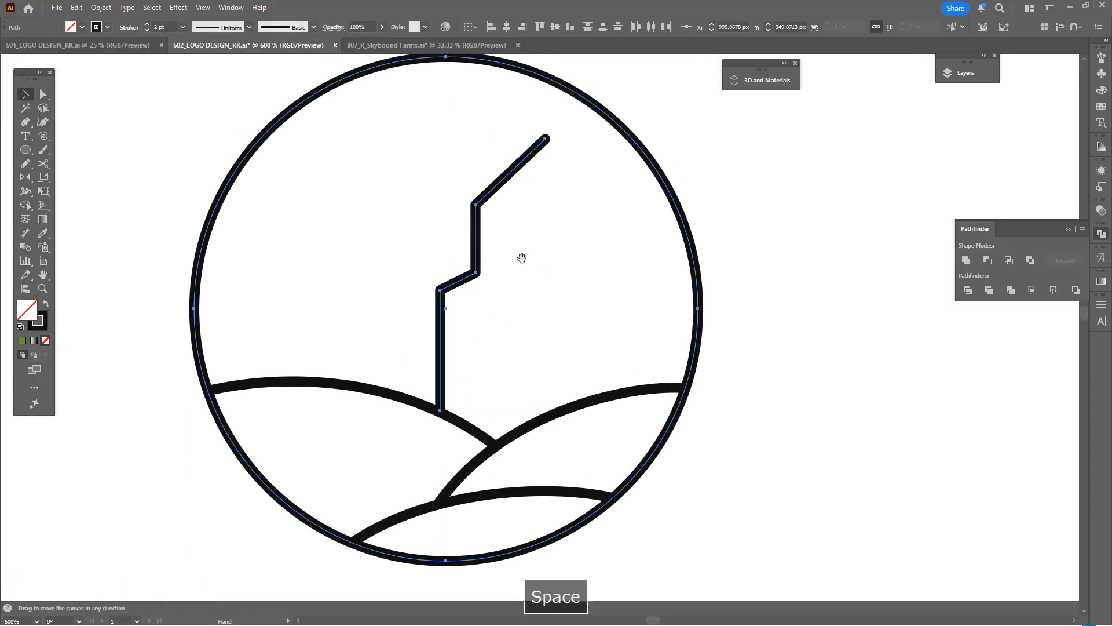
{"action": "left_click_drag", "start_coordinate": [522, 259], "coordinate": [518, 287]}
{"action": "left_click", "coordinate": [474, 272]}
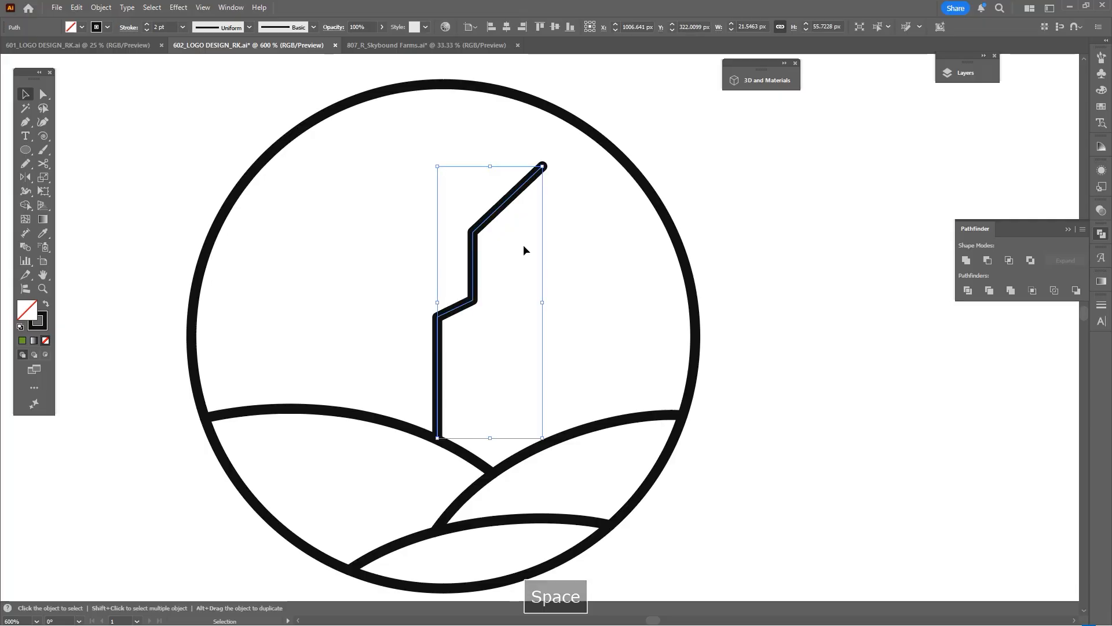
{"action": "key", "text": "o"}
{"action": "left_click", "coordinate": [541, 165]}
{"action": "left_click", "coordinate": [568, 243], "text": "alt+shift"}
Reshape the barn with a lower peak and narrower body, and end its right wall on the hill curve.
{"action": "key", "text": "a"}
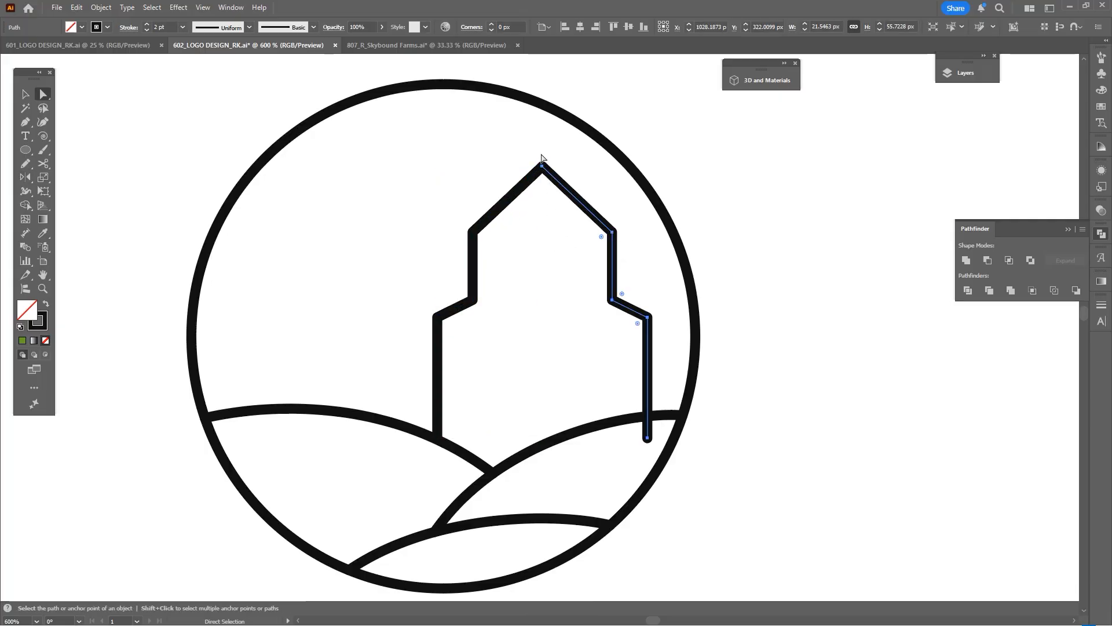
{"action": "left_click_drag", "start_coordinate": [540, 154], "coordinate": [543, 185]}
{"action": "key", "text": "v"}
{"action": "left_click_drag", "start_coordinate": [648, 180], "coordinate": [639, 207]}
{"action": "scroll", "coordinate": [759, 336], "scroll_direction": "right", "scroll_amount": 1}
{"action": "key", "text": "a"}
{"action": "left_click_drag", "start_coordinate": [612, 441], "coordinate": [612, 422]}
{"action": "left_click", "coordinate": [628, 365]}
Join the barn's left and right halves at the roof peak into one path.
{"action": "key", "text": "p"}
{"action": "left_click", "coordinate": [511, 205]}
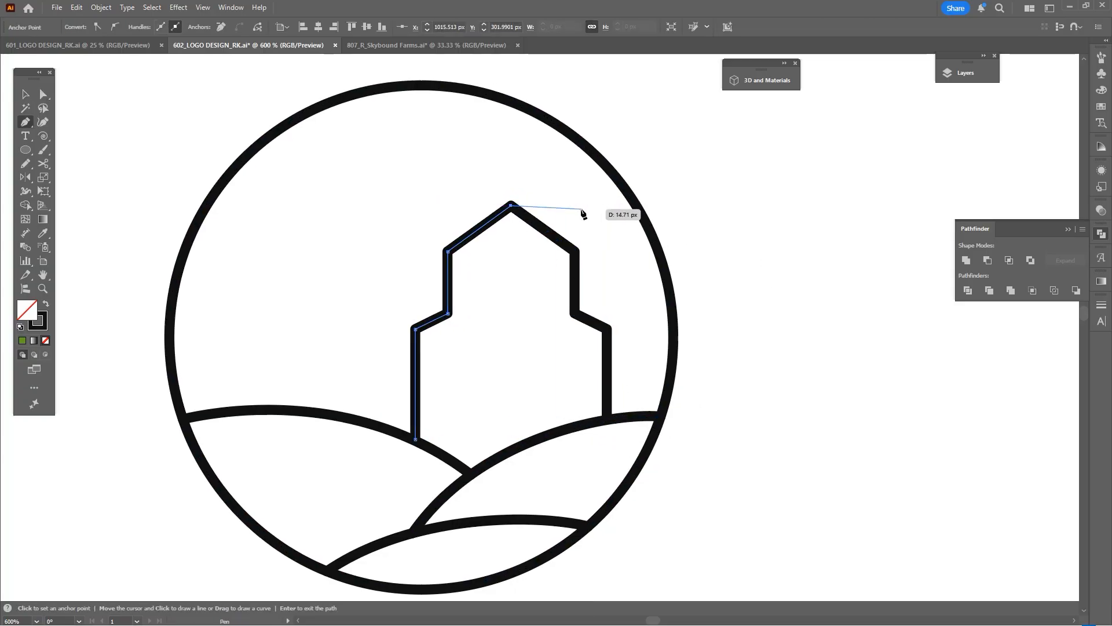
{"action": "key", "text": "ctrl+a"}
{"action": "left_click_drag", "start_coordinate": [497, 232], "coordinate": [548, 189]}
{"action": "key", "text": "ctrl+j"}
{"action": "left_click", "coordinate": [548, 189], "text": "ctrl"}
Draw two straight roof lines from the barn's peak and its upper right eave corner to the circle's right edge.
{"action": "left_click", "coordinate": [515, 208]}
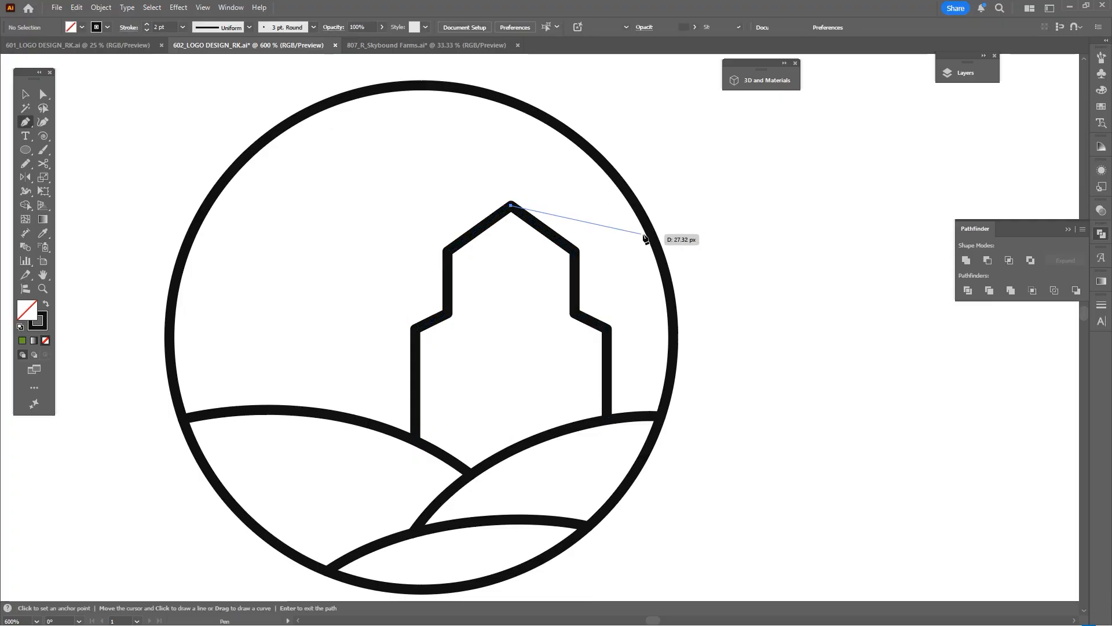
{"action": "left_click", "coordinate": [650, 238]}
{"action": "key", "text": "space"}
{"action": "left_click_drag", "start_coordinate": [626, 295], "coordinate": [599, 283]}
{"action": "left_click", "coordinate": [559, 252]}
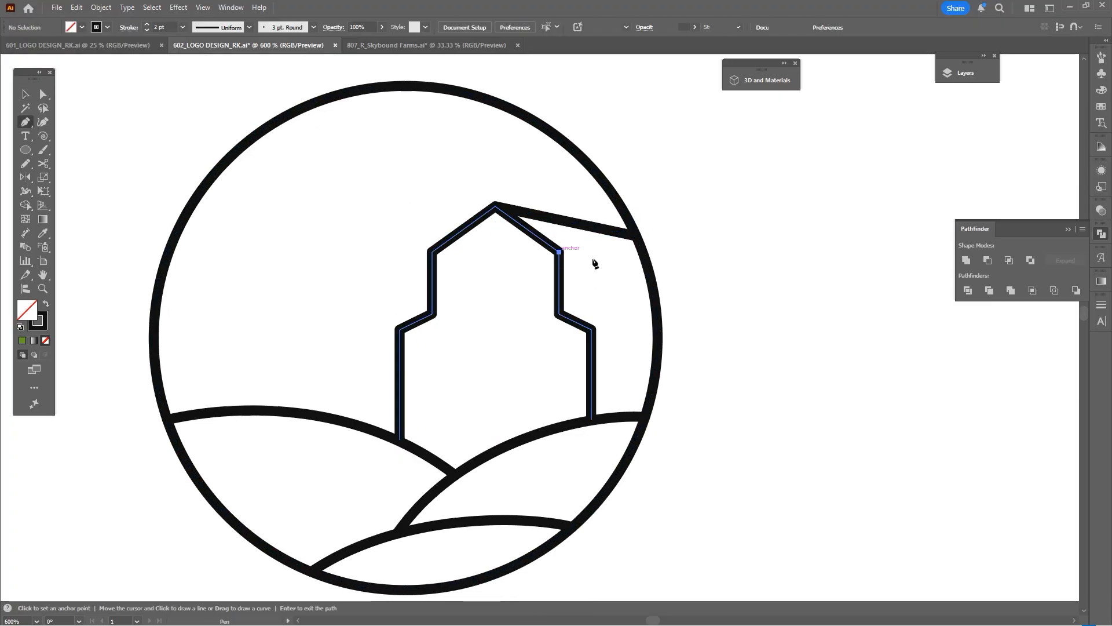
{"action": "left_click", "coordinate": [646, 264]}
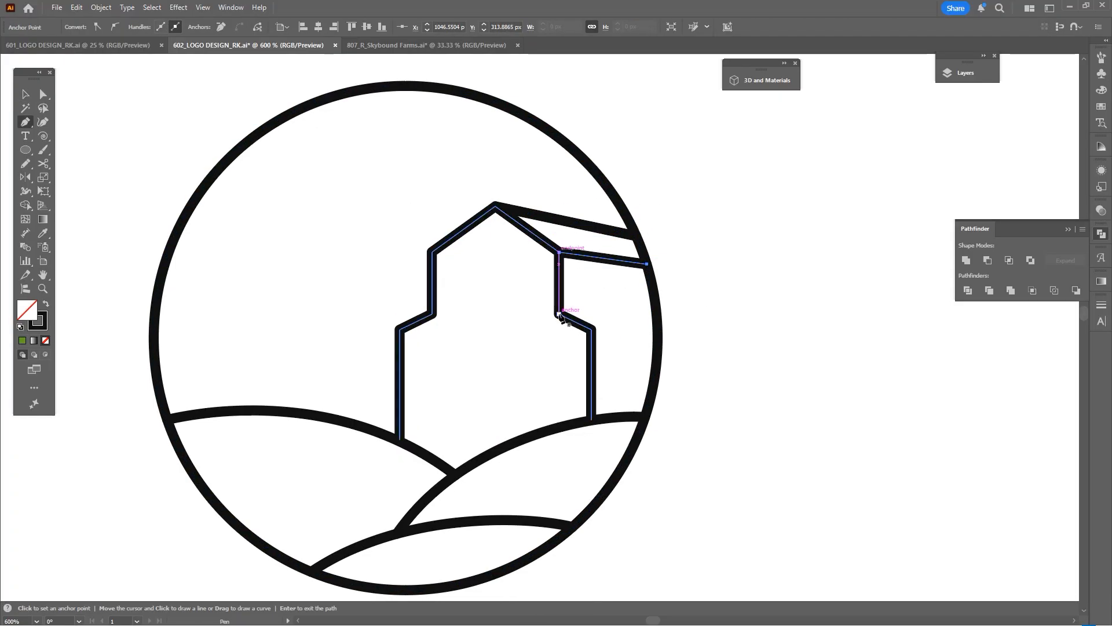
Draw two side-roof lines from the inner and outer corners of the barn's lower right eave to the circle's edge.
{"action": "left_click", "coordinate": [657, 320]}
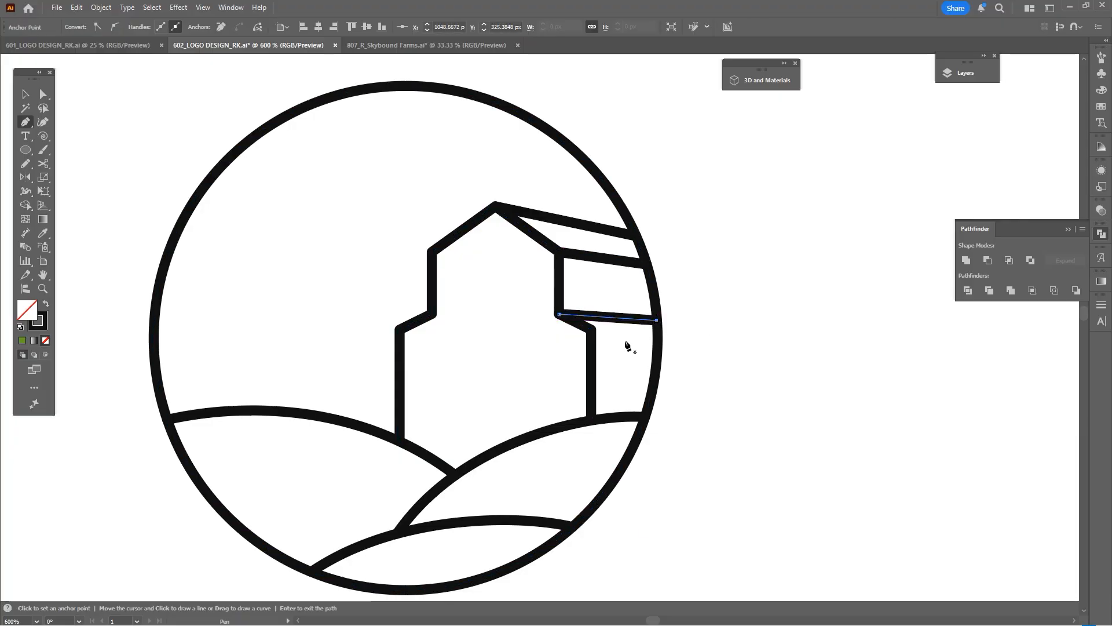
{"action": "key", "text": "ctrl+z"}
{"action": "left_click", "coordinate": [591, 329]}
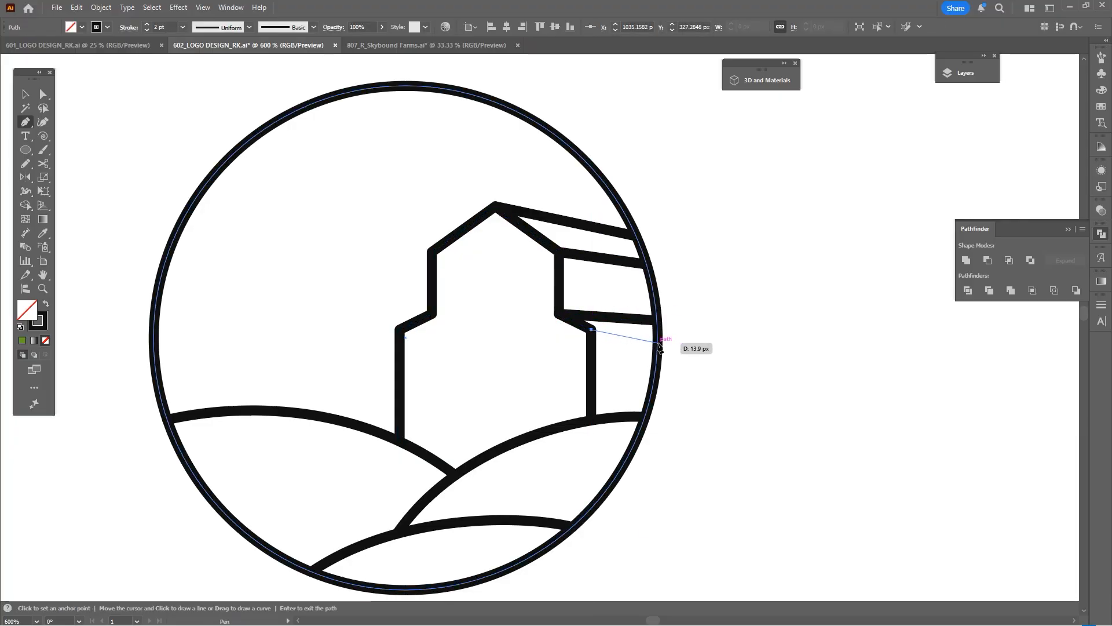
{"action": "left_click", "coordinate": [657, 343]}
{"action": "left_click", "coordinate": [708, 335], "text": "ctrl"}
Try deleting the line from the inner lower eave corner to the circle, and undo the deletion.
{"action": "scroll", "coordinate": [703, 334], "scroll_direction": "down", "scroll_amount": 2}
{"action": "scroll", "coordinate": [666, 318], "scroll_direction": "up", "scroll_amount": 2}
{"action": "key", "text": "a"}
{"action": "left_click", "coordinate": [671, 334]}
{"action": "key", "text": "Delete"}
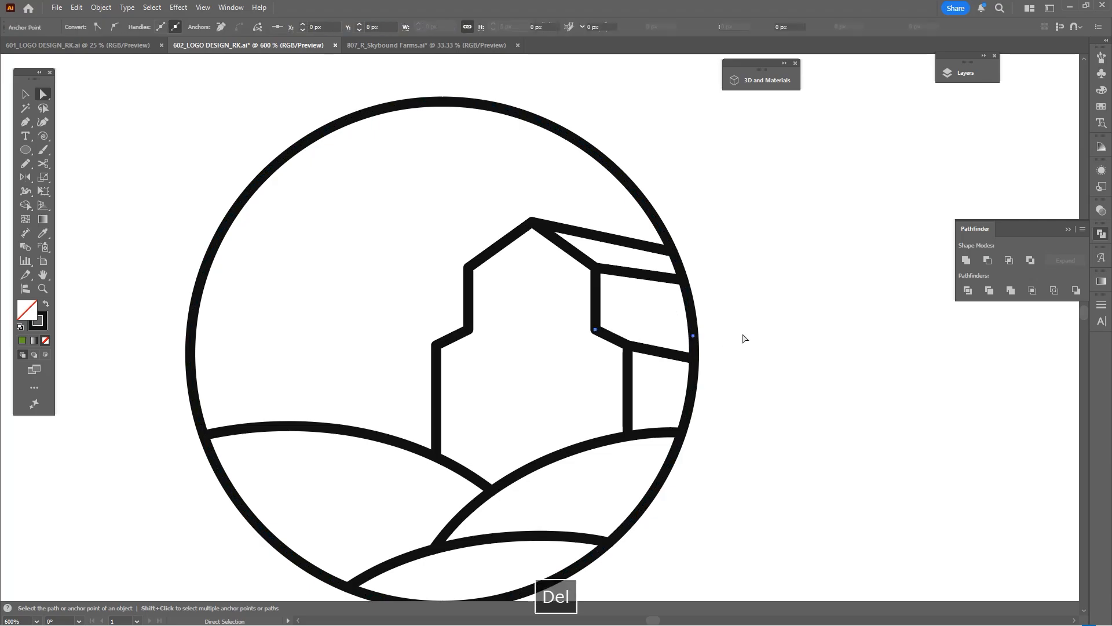
{"action": "scroll", "coordinate": [753, 348], "scroll_direction": "right", "scroll_amount": 2}
{"action": "key", "text": "ctrl+z"}
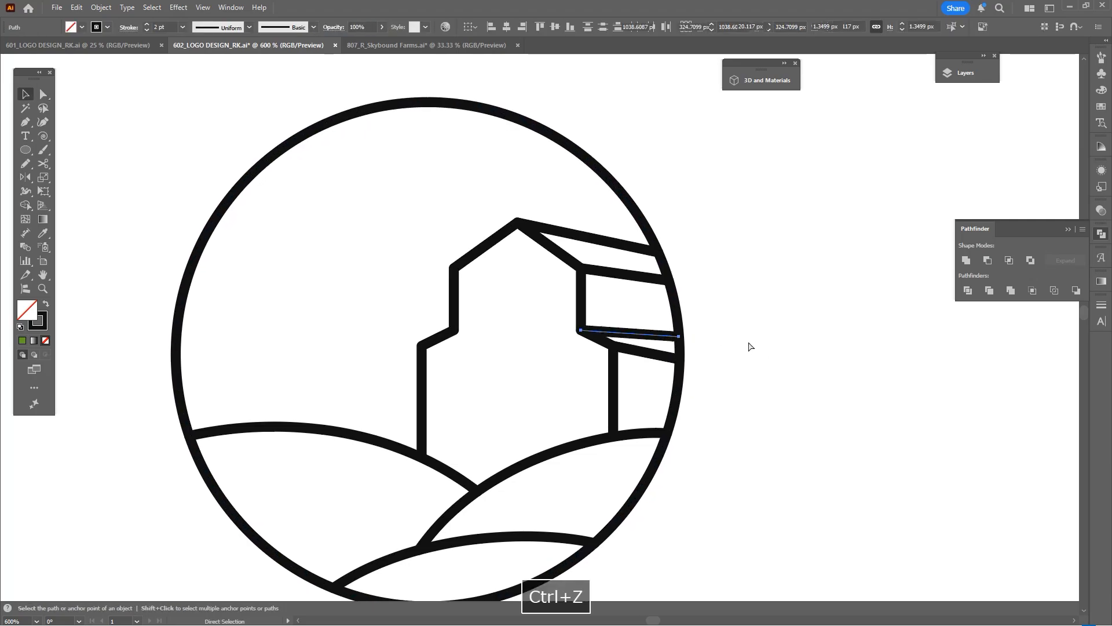
Move the outer corner of the barn's lower right eave straight down by about 2 px.
{"action": "scroll", "coordinate": [649, 350], "scroll_direction": "up", "scroll_amount": 2}
{"action": "key", "text": "a"}
{"action": "left_click_drag", "start_coordinate": [578, 345], "coordinate": [578, 358]}
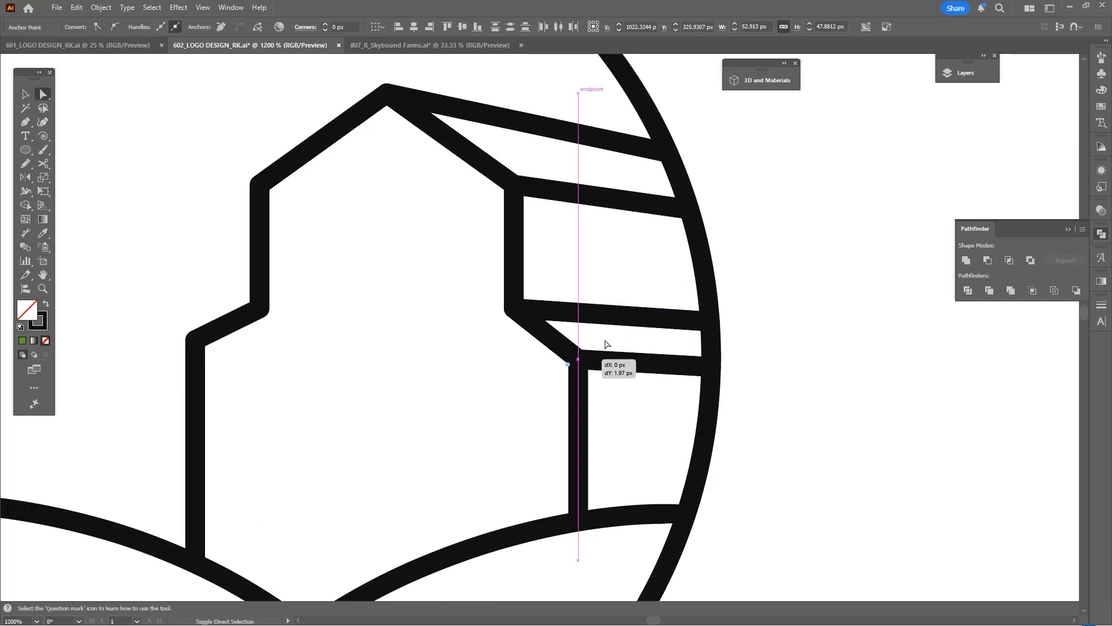
{"action": "left_click", "coordinate": [606, 342]}
{"action": "scroll", "coordinate": [648, 343], "scroll_direction": "down", "scroll_amount": 5}
{"action": "key", "text": "v"}
{"action": "scroll", "coordinate": [714, 356], "scroll_direction": "up", "scroll_amount": 3}
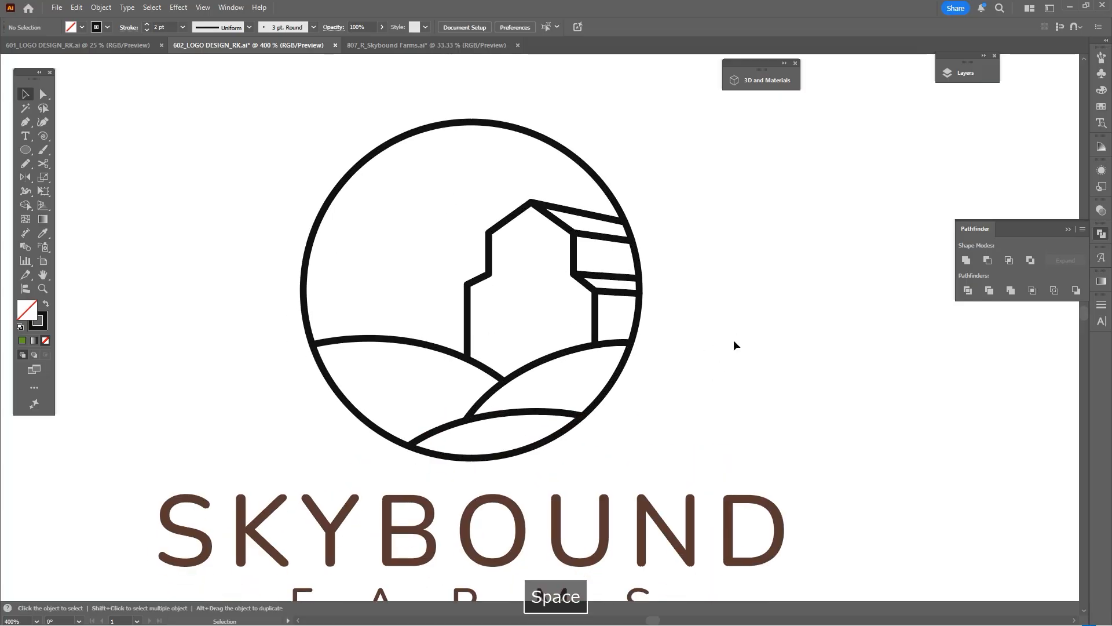
Draw a door rectangle about 17.3 by 21.6 px, center it horizontally on the barn and narrow it slightly.
{"action": "key", "text": "m"}
{"action": "scroll", "coordinate": [513, 348], "scroll_direction": "up", "scroll_amount": 1}
{"action": "left_click_drag", "start_coordinate": [491, 400], "coordinate": [575, 297]}
{"action": "key", "text": "v"}
{"action": "left_click_drag", "start_coordinate": [524, 193], "coordinate": [473, 168]}
{"action": "left_click", "coordinate": [501, 27]}
{"action": "left_click_drag", "start_coordinate": [555, 265], "coordinate": [542, 302]}
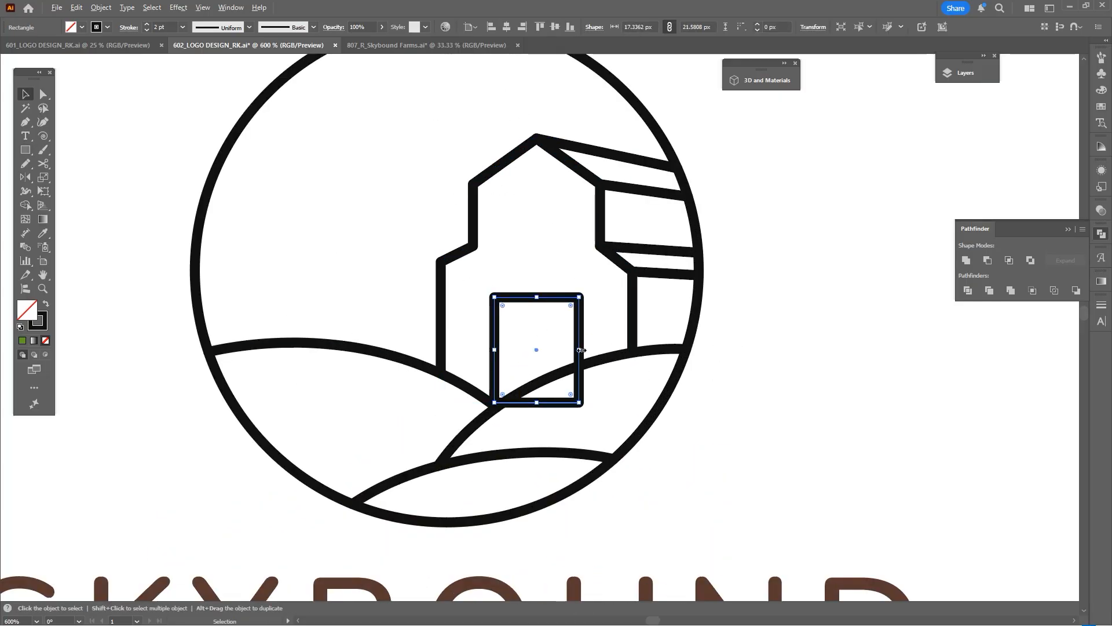
{"action": "left_click_drag", "start_coordinate": [579, 350], "coordinate": [574, 350]}
{"action": "left_click", "coordinate": [585, 382]}
Remove the door's bottom edge and shorten its right side to end on the hill curve.
{"action": "key", "text": "a"}
{"action": "left_click", "coordinate": [551, 403]}
{"action": "key", "text": "Delete"}
{"action": "left_click_drag", "start_coordinate": [573, 402], "coordinate": [574, 367]}
{"action": "left_click", "coordinate": [599, 323]}
Add a small square window centered above the door in the barn's gable.
{"action": "left_click_drag", "start_coordinate": [599, 323], "coordinate": [599, 354]}
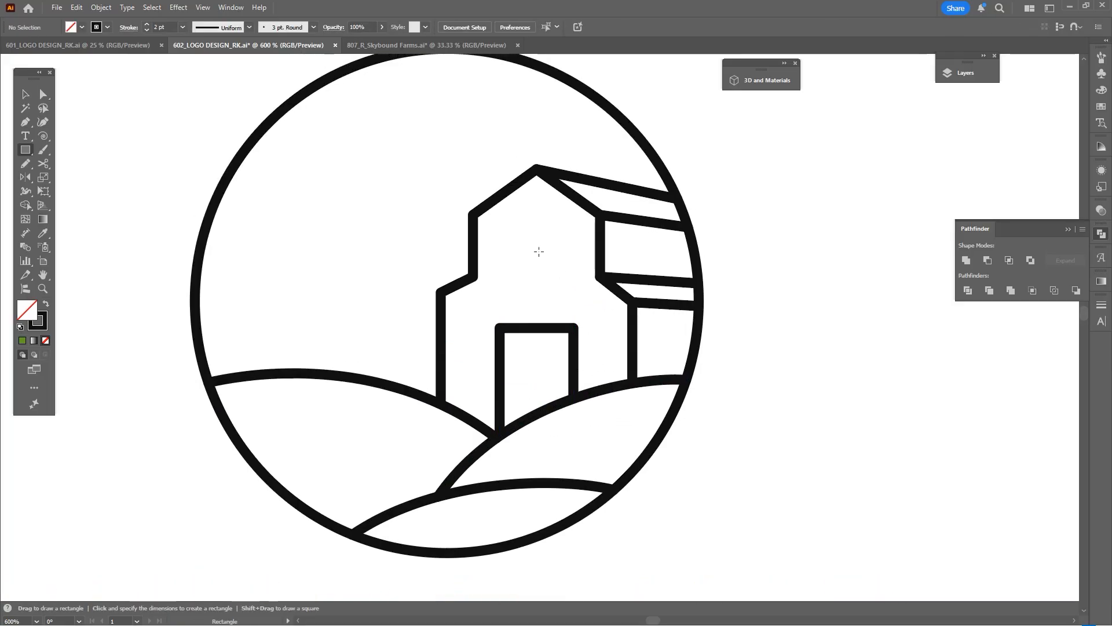
{"action": "left_click_drag", "start_coordinate": [538, 253], "coordinate": [643, 345]}
{"action": "key", "text": "v"}
{"action": "left_click", "coordinate": [578, 307]}
{"action": "scroll", "coordinate": [458, 313], "scroll_direction": "down", "scroll_amount": 1}
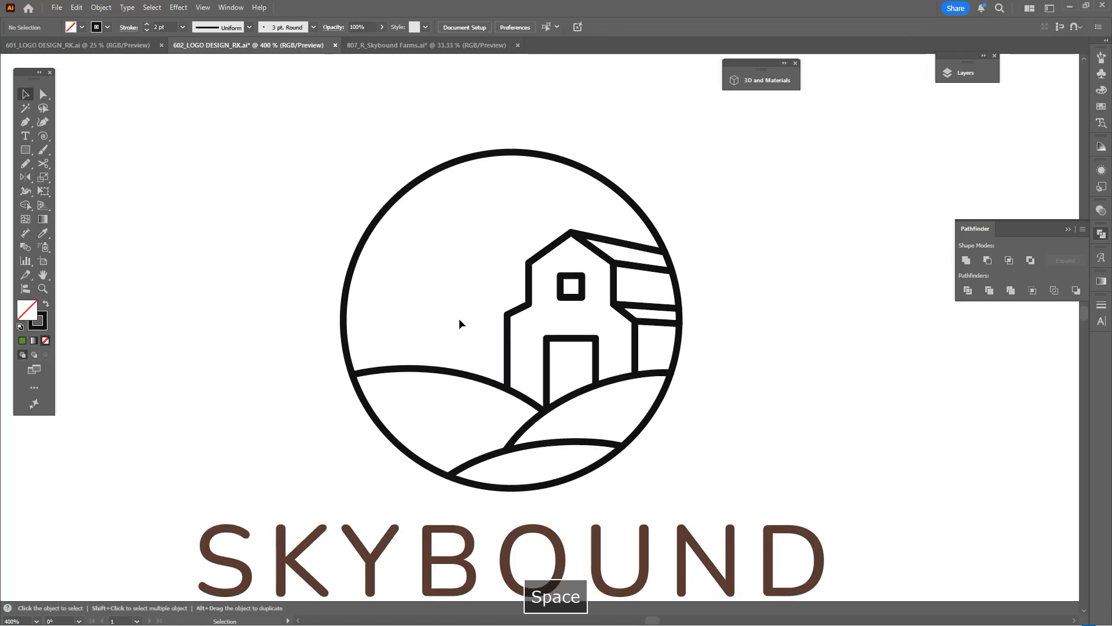
{"action": "left_click_drag", "start_coordinate": [459, 322], "coordinate": [493, 323]}
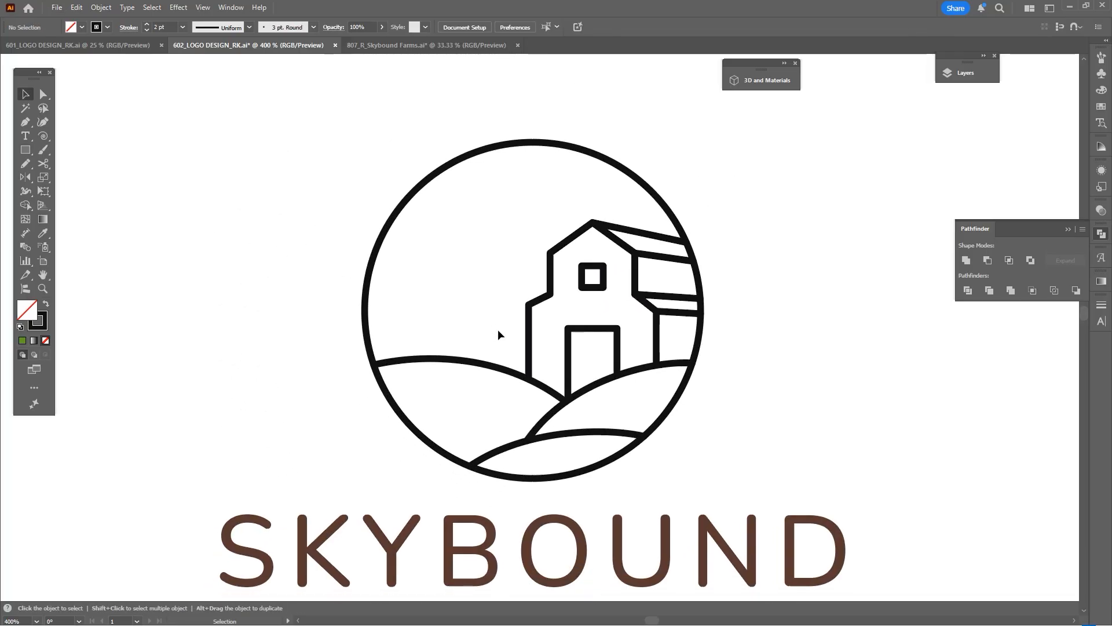
Move the left hill curve slightly down and trim its end where it overshoots the right hill.
{"action": "scroll", "coordinate": [559, 429], "scroll_direction": "up", "scroll_amount": 1}
{"action": "scroll", "coordinate": [441, 371], "scroll_direction": "up", "scroll_amount": 1}
{"action": "left_click_drag", "start_coordinate": [452, 321], "coordinate": [450, 362]}
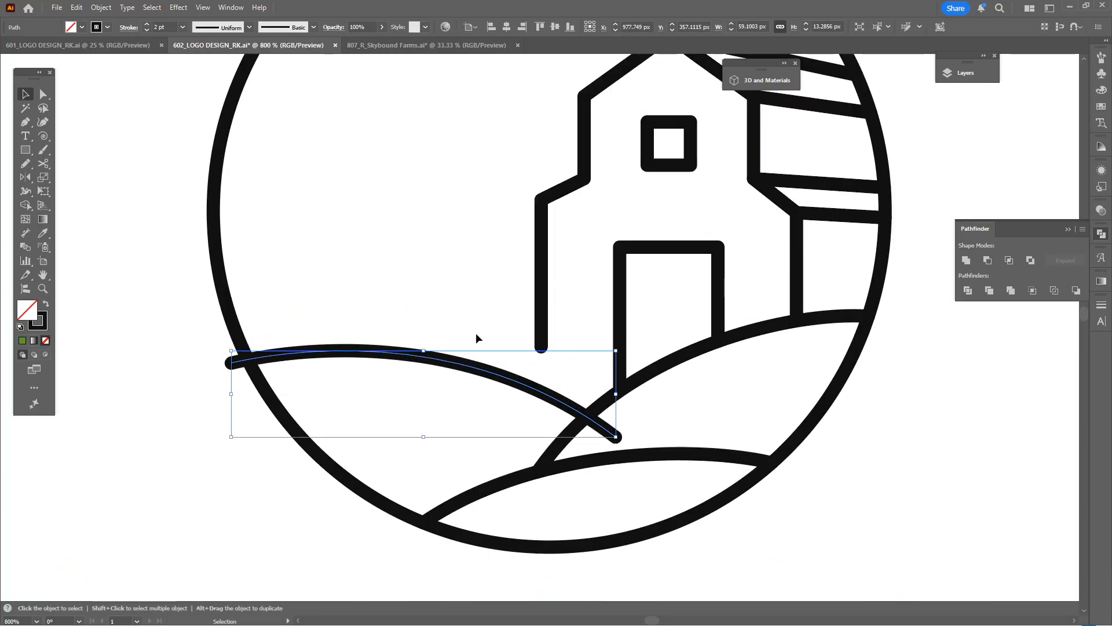
{"action": "left_click", "coordinate": [475, 333]}
{"action": "key", "text": "a"}
{"action": "left_click_drag", "start_coordinate": [569, 424], "coordinate": [614, 432]}
{"action": "key", "text": "shift+m"}
{"action": "left_click", "coordinate": [606, 430], "text": "alt"}
{"action": "key", "text": "a"}
{"action": "left_click_drag", "start_coordinate": [277, 329], "coordinate": [219, 363]}
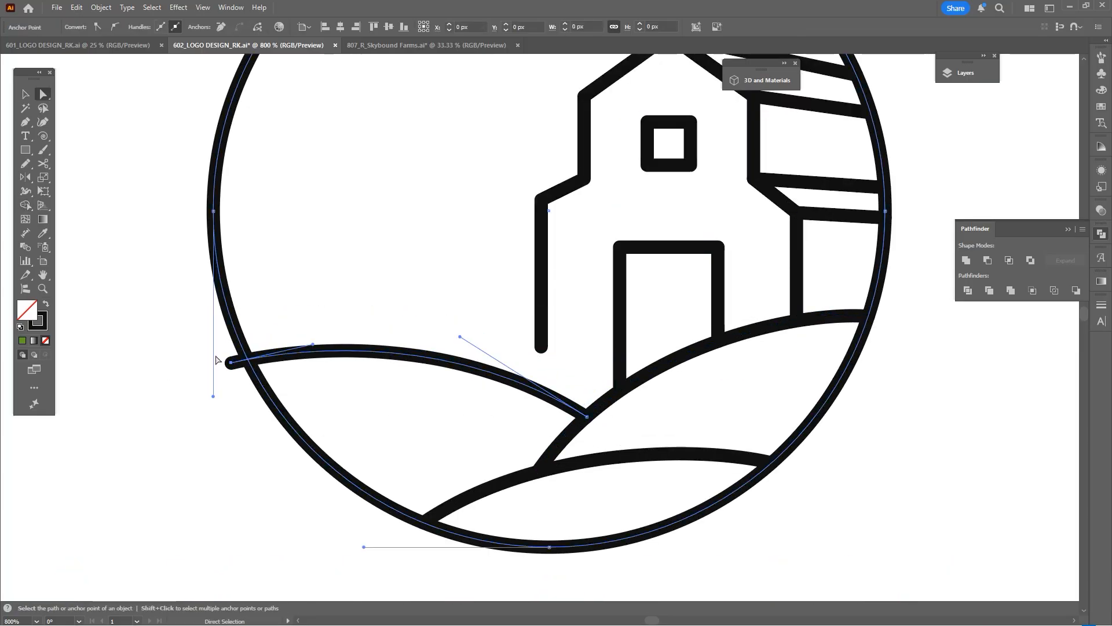
{"action": "left_click", "coordinate": [367, 315]}
{"action": "key", "text": "space"}
Draw a hill curve from the circle's left edge to the barn's left wall, and extend that wall down to the front hill.
{"action": "key", "text": "p"}
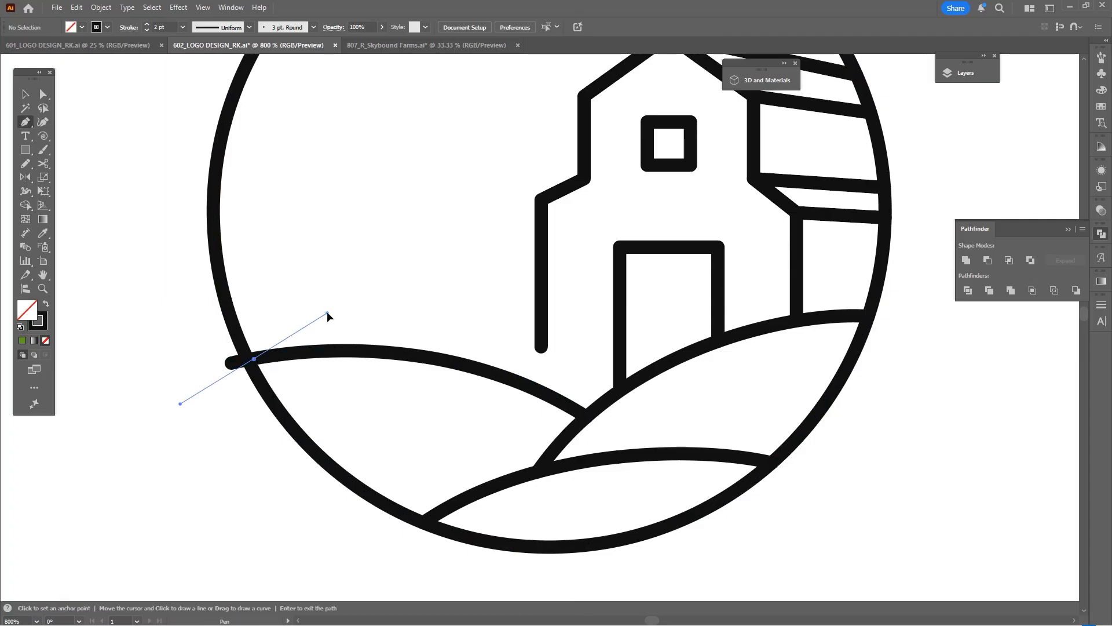
{"action": "left_click_drag", "start_coordinate": [540, 299], "coordinate": [564, 306]}
{"action": "scroll", "coordinate": [572, 355], "scroll_direction": "up", "scroll_amount": 2}
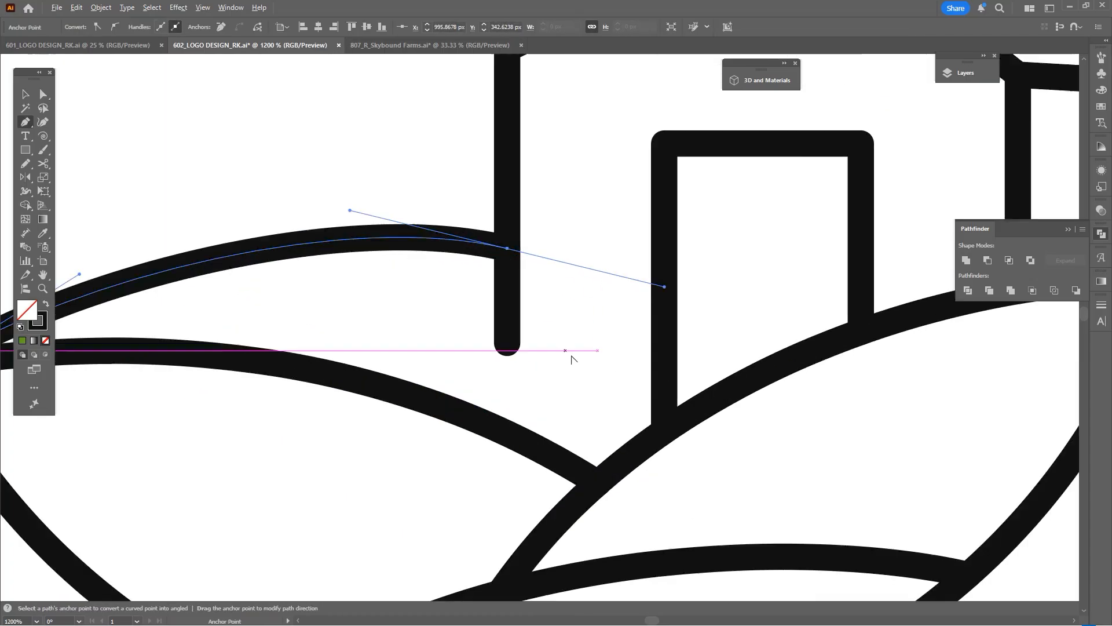
{"action": "key", "text": "a"}
{"action": "left_click_drag", "start_coordinate": [508, 337], "coordinate": [508, 434]}
{"action": "left_click", "coordinate": [555, 346]}
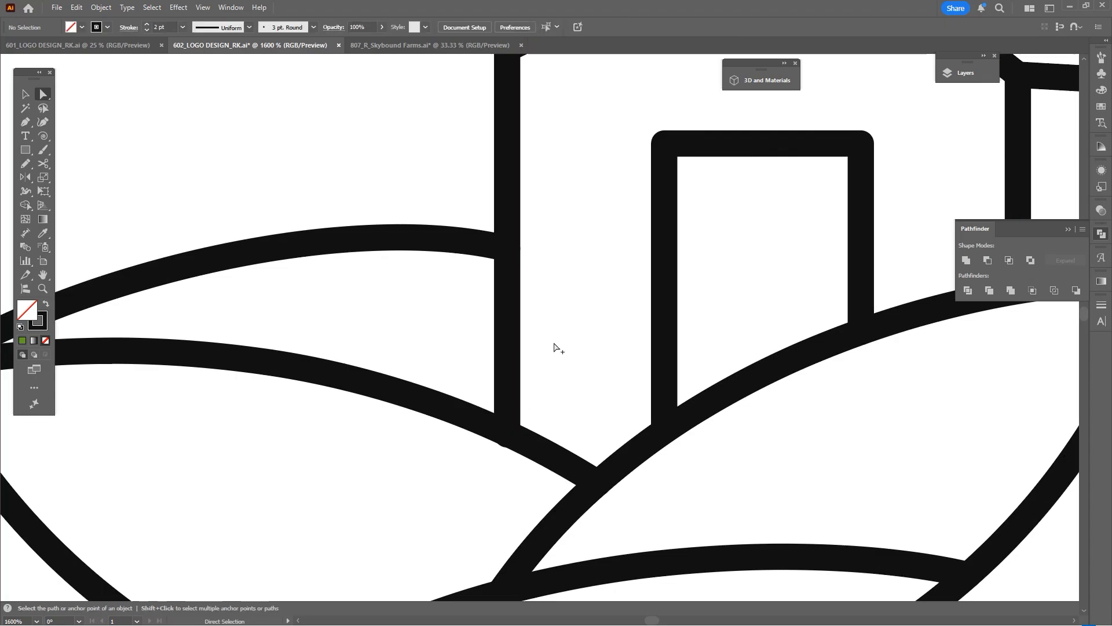
Refine the back hill's curvature by adjusting the direction handle at the barn wall.
{"action": "scroll", "coordinate": [615, 389], "scroll_direction": "down", "scroll_amount": 2}
{"action": "left_click", "coordinate": [463, 315]}
{"action": "scroll", "coordinate": [456, 292], "scroll_direction": "up", "scroll_amount": 1}
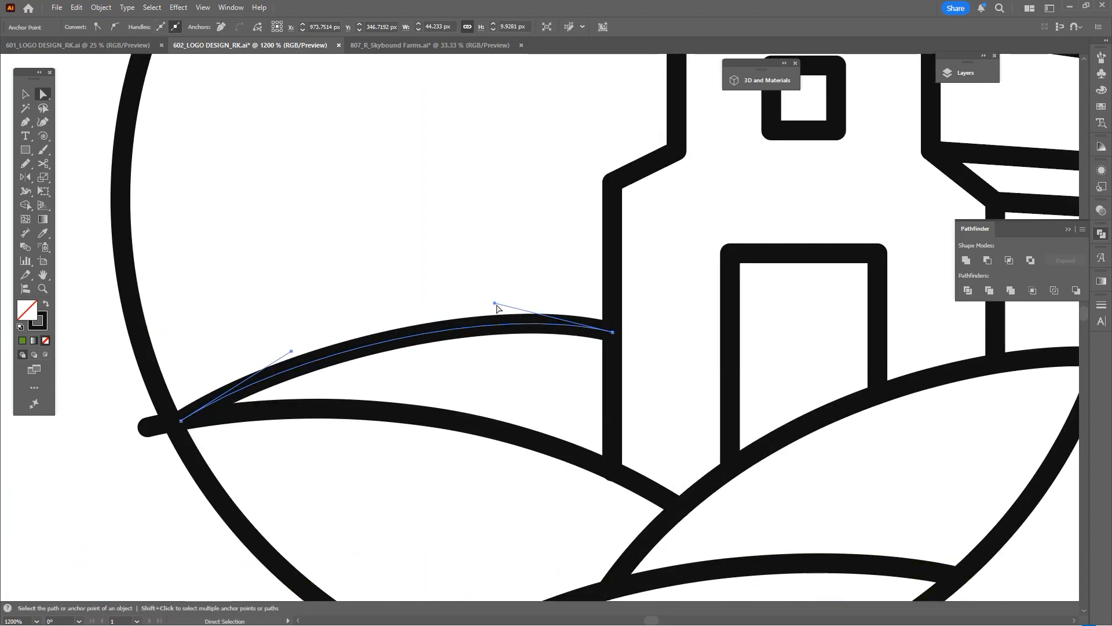
{"action": "left_click_drag", "start_coordinate": [495, 303], "coordinate": [484, 309]}
{"action": "left_click", "coordinate": [394, 285]}
Trim the left hill's end that sticks out beyond the circle using the Shape Builder.
{"action": "scroll", "coordinate": [391, 287], "scroll_direction": "down", "scroll_amount": 4}
{"action": "scroll", "coordinate": [318, 332], "scroll_direction": "up", "scroll_amount": 4}
{"action": "left_click_drag", "start_coordinate": [318, 332], "coordinate": [400, 281]}
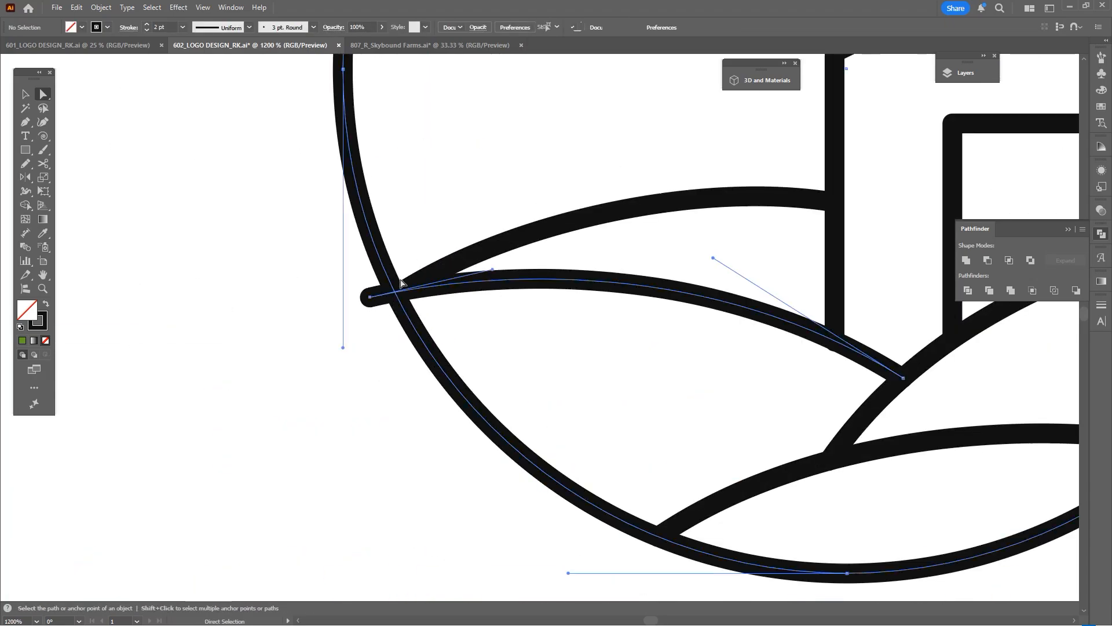
{"action": "key", "text": "shift+m"}
{"action": "left_click", "coordinate": [375, 297], "text": "alt"}
{"action": "key", "text": "v"}
{"action": "left_click", "coordinate": [376, 351]}
{"action": "scroll", "coordinate": [361, 362], "scroll_direction": "down", "scroll_amount": 4}
{"action": "scroll", "coordinate": [612, 369], "scroll_direction": "down", "scroll_amount": 2}
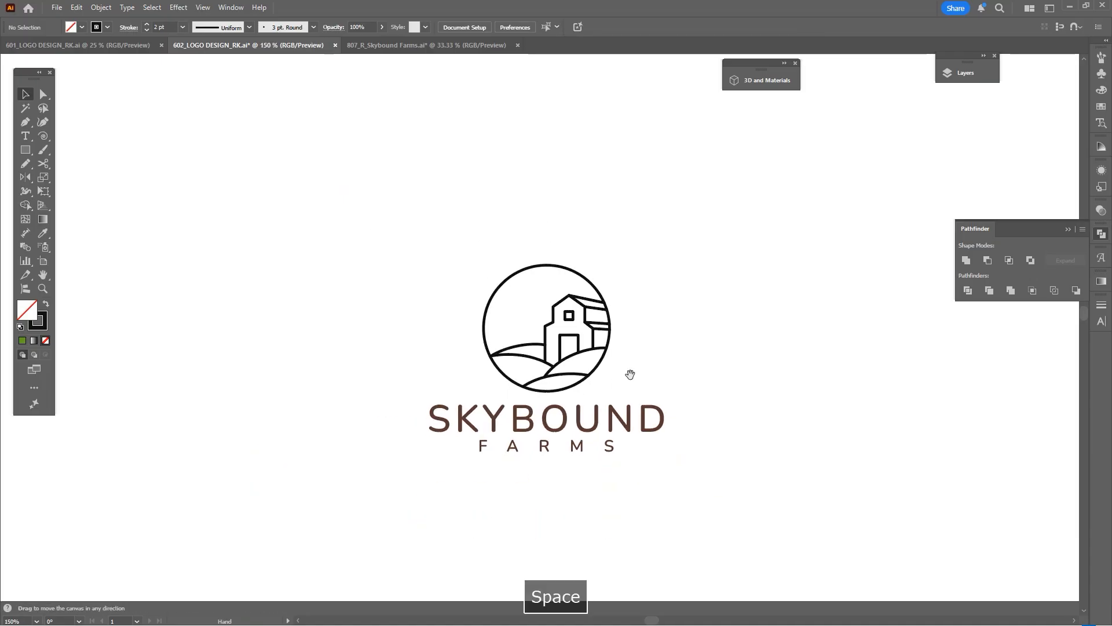
Draw a smaller circle about 37.8 px across, overlapping the large circle's upper left edge, and select it.
{"action": "scroll", "coordinate": [637, 368], "scroll_direction": "up", "scroll_amount": 1}
{"action": "key", "text": "m"}
{"action": "left_click_drag", "start_coordinate": [496, 246], "coordinate": [527, 277]}
{"action": "key", "text": "v"}
{"action": "left_click", "coordinate": [539, 283]}
{"action": "scroll", "coordinate": [498, 242], "scroll_direction": "up", "scroll_amount": 1}
{"action": "left_click", "coordinate": [498, 243]}
{"action": "scroll", "coordinate": [496, 244], "scroll_direction": "up", "scroll_amount": 1}
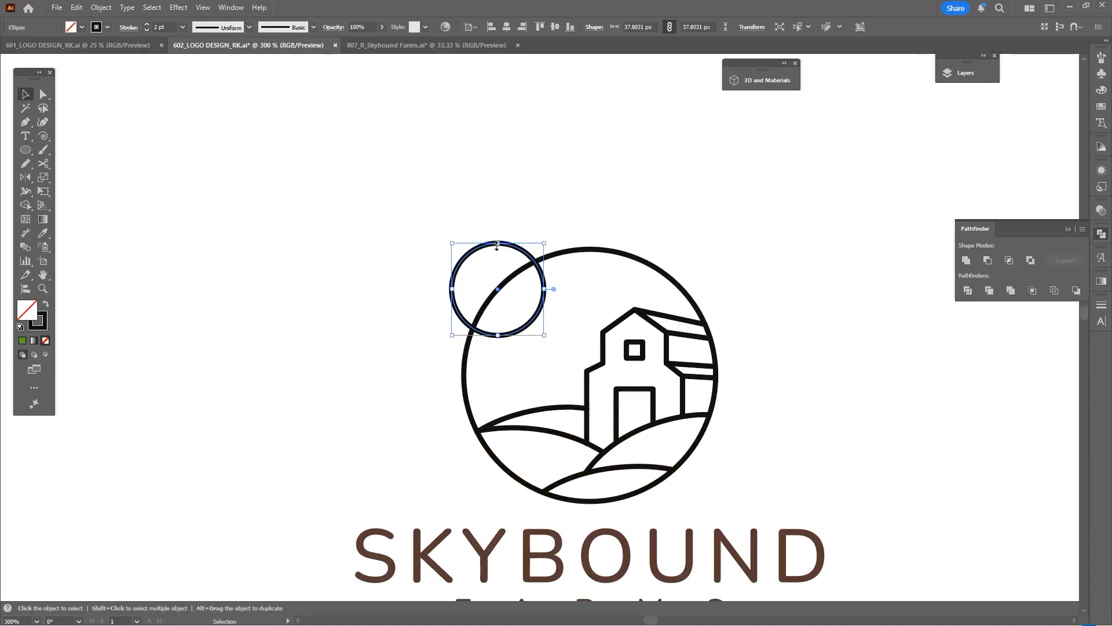
Scale the small circle down and adjust its position over the large circle's upper left edge.
{"action": "left_click_drag", "start_coordinate": [497, 242], "coordinate": [497, 262]}
{"action": "scroll", "coordinate": [520, 312], "scroll_direction": "up", "scroll_amount": 1}
{"action": "left_click_drag", "start_coordinate": [522, 331], "coordinate": [527, 342]}
{"action": "left_click", "coordinate": [593, 325]}
Draw a vertical ray centred above the small circle and shorten it to about 22.9 px.
{"action": "key", "text": "p"}
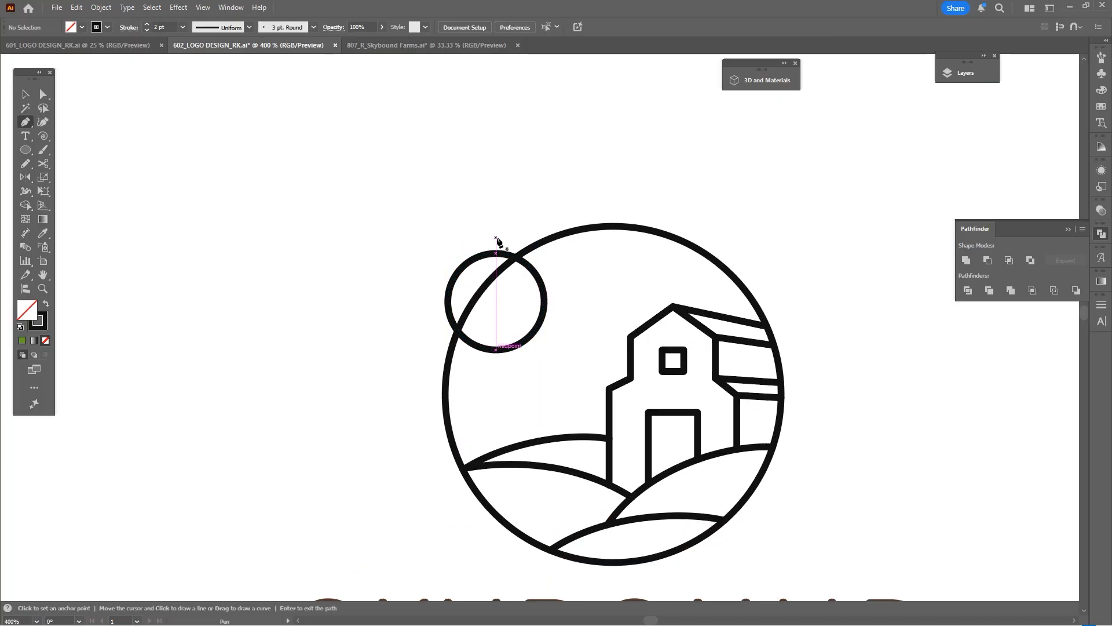
{"action": "left_click", "coordinate": [504, 153], "text": "shift"}
{"action": "key", "text": "a"}
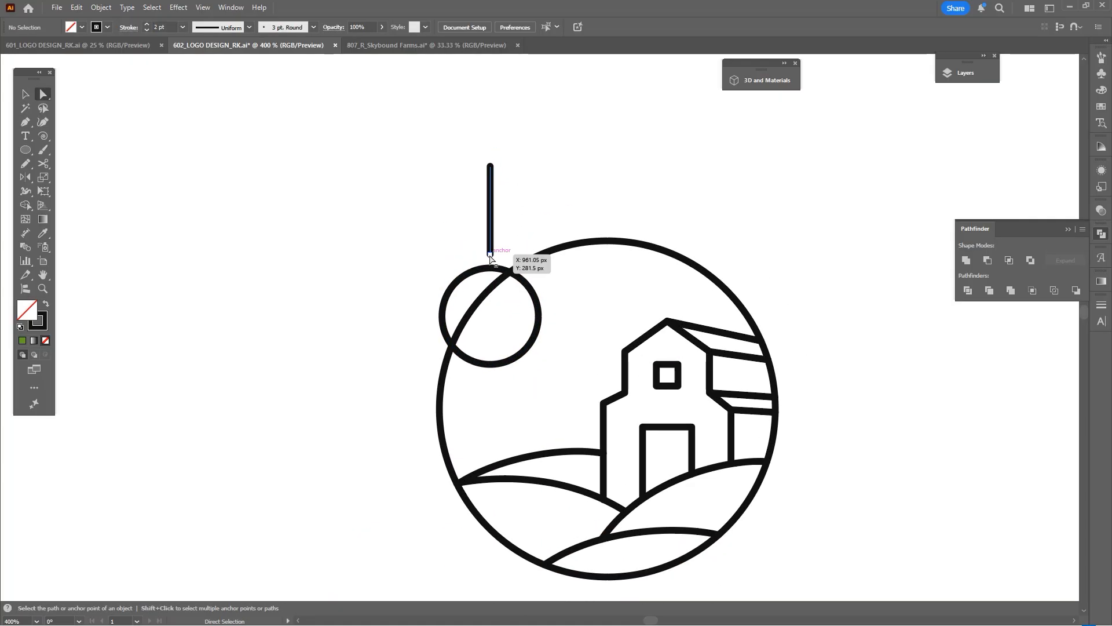
{"action": "left_click_drag", "start_coordinate": [491, 255], "coordinate": [493, 192]}
{"action": "key", "text": "v"}
{"action": "left_click", "coordinate": [461, 218]}
{"action": "left_click", "coordinate": [490, 218]}
Try to repeat the ray as rotated copies around the small circle's centre.
{"action": "key", "text": "r"}
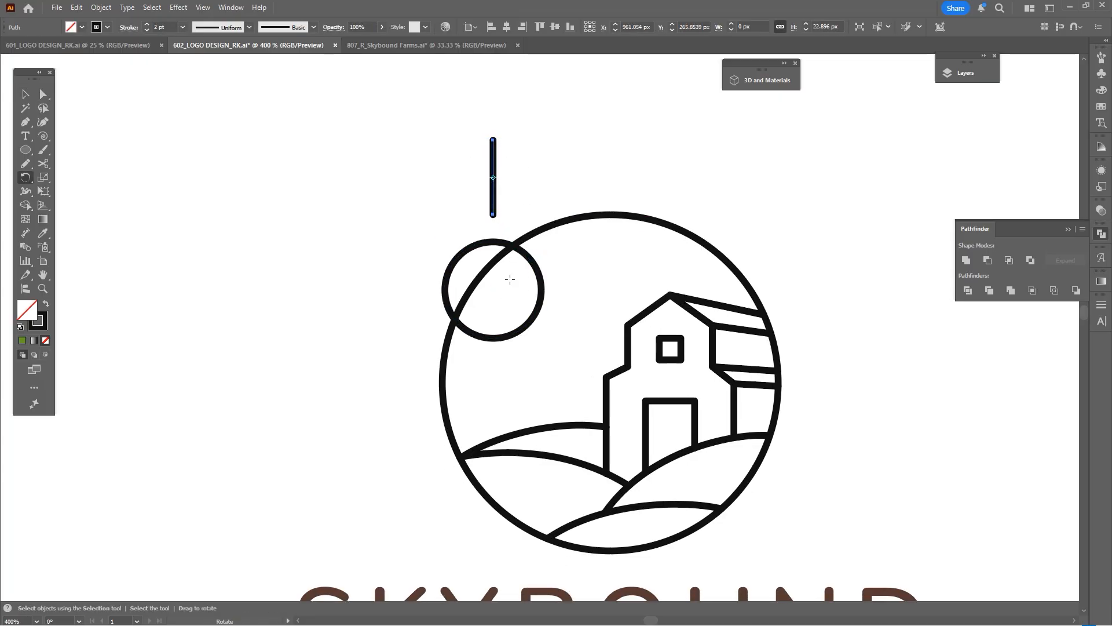
{"action": "left_click_drag", "start_coordinate": [519, 174], "coordinate": [552, 202]}
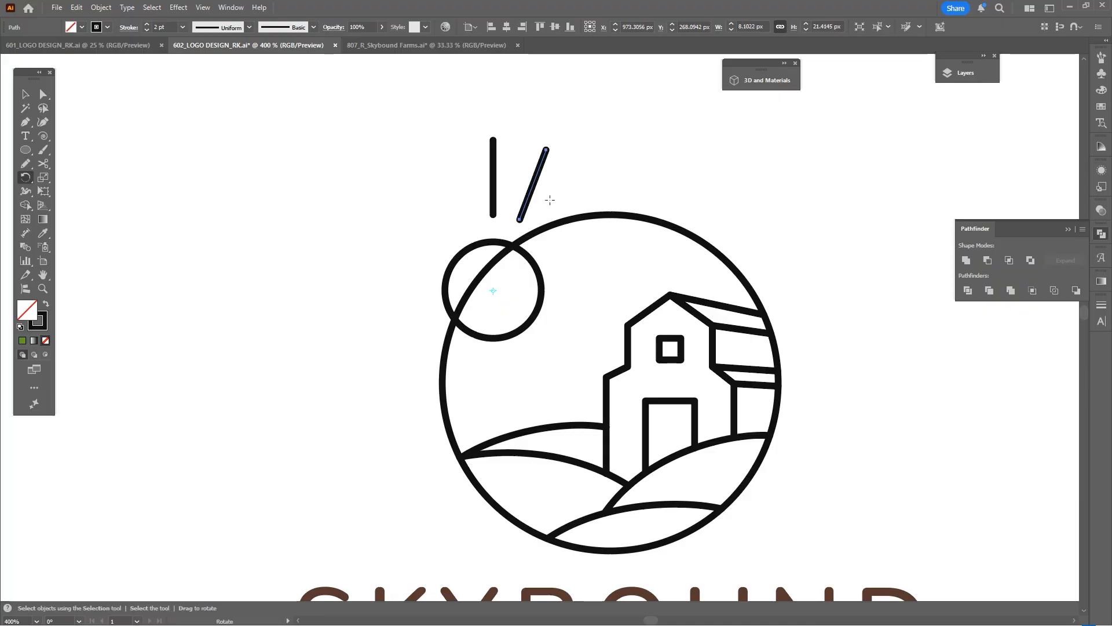
{"action": "key", "text": "ctrl+d"}
{"action": "key", "text": "ctrl+d"}
{"action": "key", "text": "ctrl+d"}
{"action": "key", "text": "ctrl+d"}
{"action": "key", "text": "ctrl+d"}
{"action": "key", "text": "ctrl+d"}
{"action": "key", "text": "ctrl+z"}
{"action": "key", "text": "ctrl+z"}
{"action": "key", "text": "ctrl+z"}
{"action": "key", "text": "ctrl+z"}
{"action": "key", "text": "ctrl+z"}
{"action": "key", "text": "ctrl+z"}
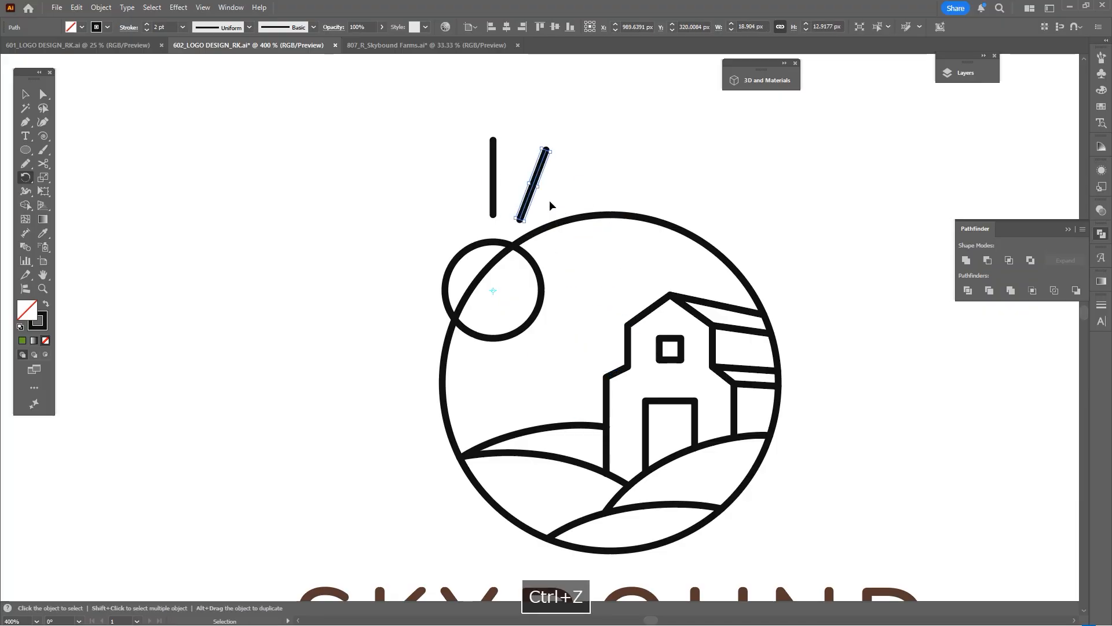
{"action": "key", "text": "ctrl+z"}
{"action": "key", "text": "ctrl+z"}
{"action": "key", "text": "ctrl+shift+z"}
{"action": "key", "text": "ctrl+shift+z"}
{"action": "key", "text": "ctrl+z"}
Shorten the vertical ray from its upper end to about 17.4 px.
{"action": "key", "text": "a"}
{"action": "left_click", "coordinate": [493, 139]}
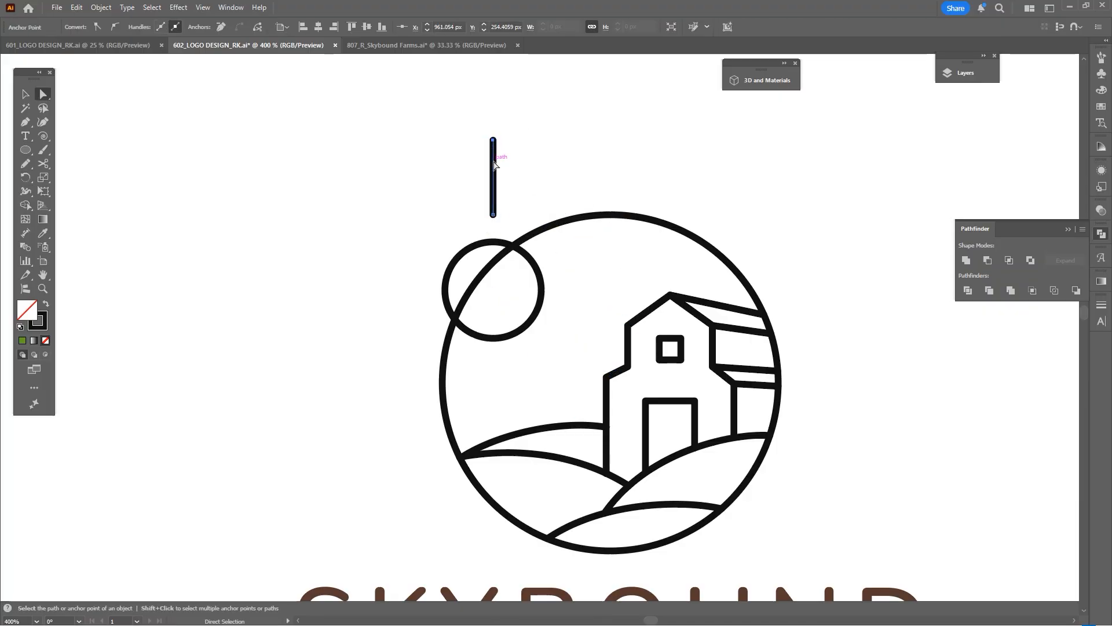
{"action": "mouse_move", "coordinate": [494, 161]}
{"action": "left_mouse_down"}
{"action": "mouse_move", "coordinate": [493, 170]}
{"action": "mouse_move", "coordinate": [511, 167]}
{"action": "left_mouse_up"}
{"action": "left_click", "coordinate": [517, 154]}
{"action": "left_click", "coordinate": [493, 167]}
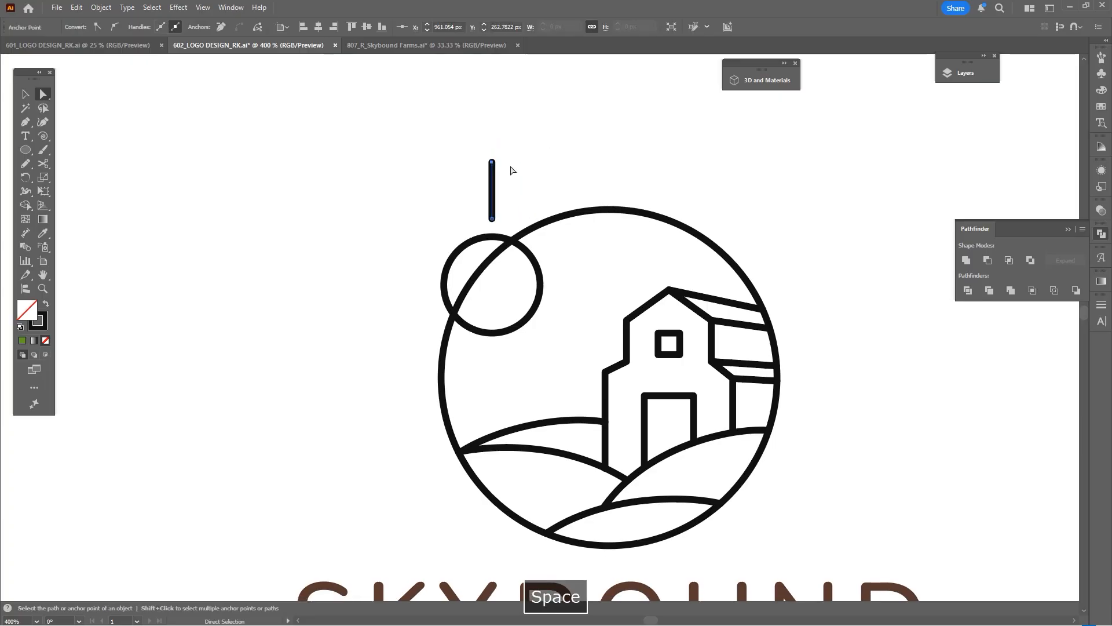
Try to array the shortened ray around the small circle's centre at about 18° intervals.
{"action": "key", "text": "t"}
{"action": "key", "text": "r"}
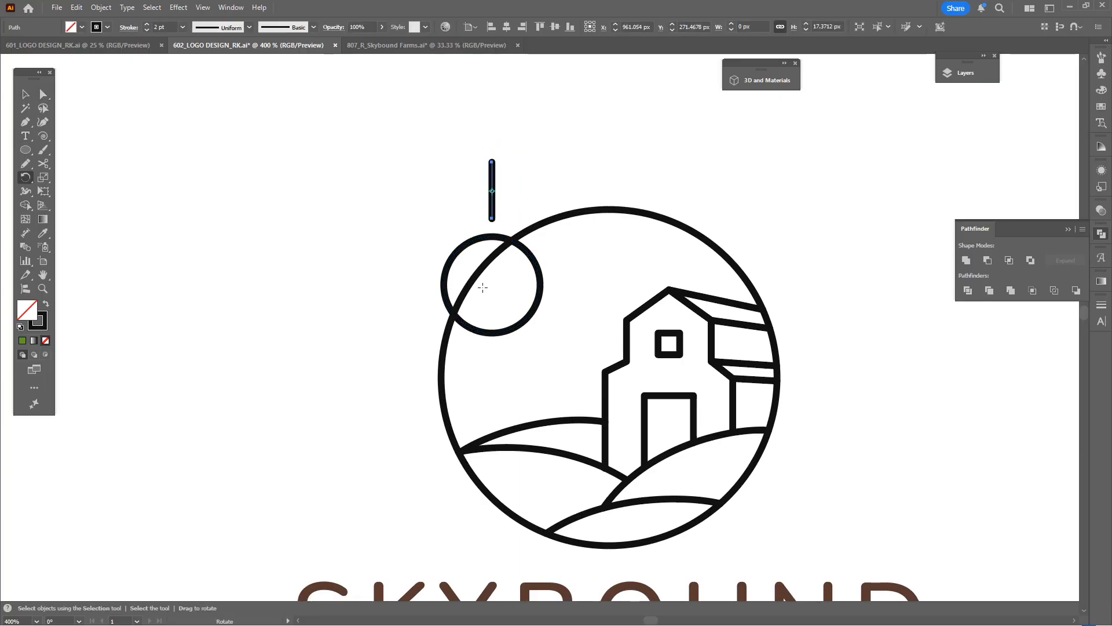
{"action": "left_click_drag", "start_coordinate": [523, 205], "coordinate": [523, 208]}
{"action": "key", "text": "ctrl+z"}
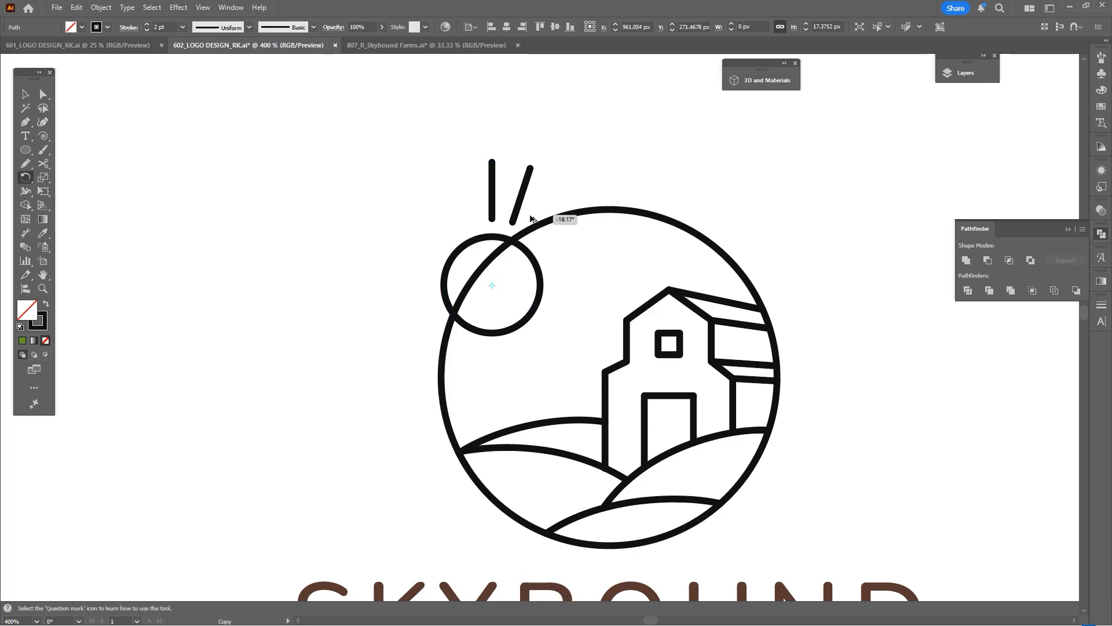
{"action": "key", "text": "ctrl+d"}
{"action": "key", "text": "ctrl+d"}
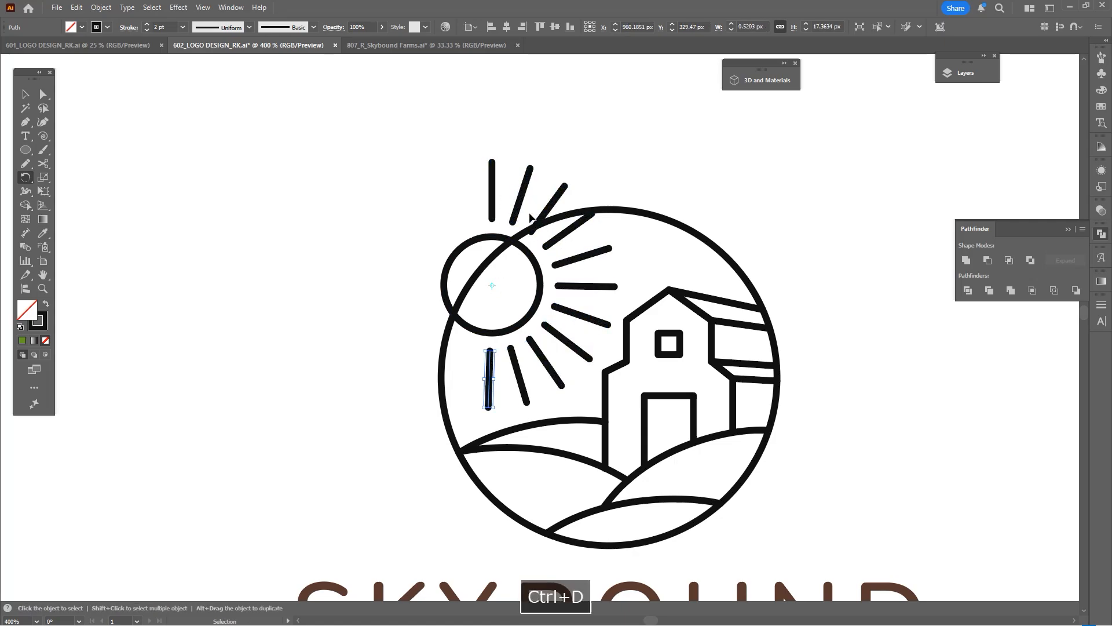
{"action": "key", "text": "ctrl+z"}
{"action": "key", "text": "ctrl+z"}
{"action": "key", "text": "ctrl+z"}
{"action": "key", "text": "ctrl+z"}
{"action": "key", "text": "ctrl+z"}
{"action": "key", "text": "ctrl+z"}
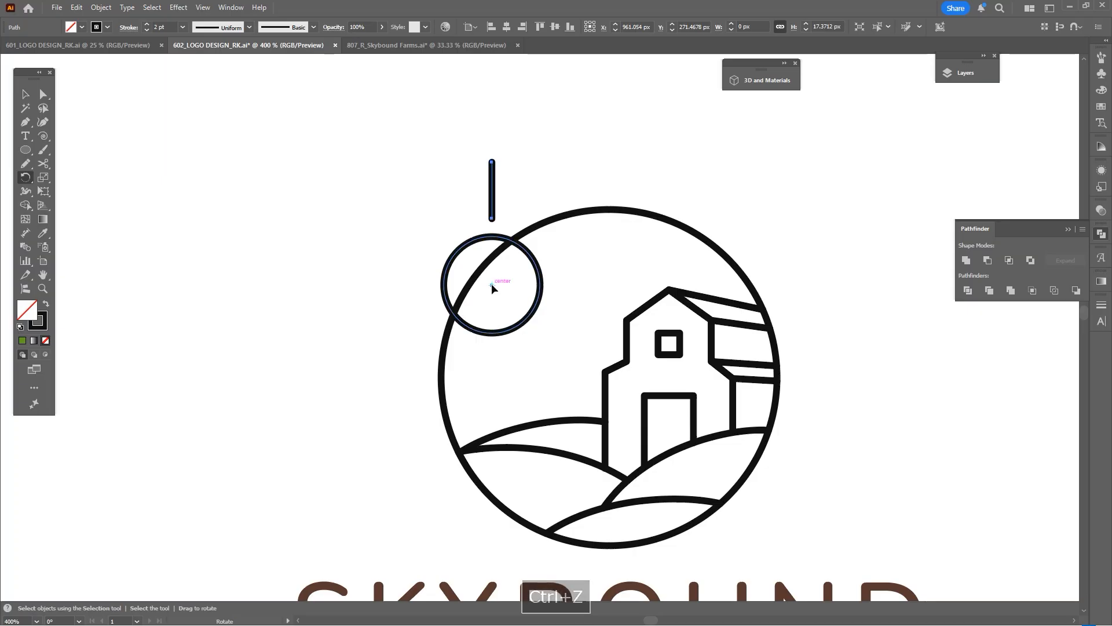
Rotate a copy of the ray about the small circle's centre with wider spacing and repeat it around the circle's lower right side.
{"action": "left_click_drag", "start_coordinate": [516, 194], "coordinate": [547, 212]}
{"action": "key", "text": "ctrl+d"}
{"action": "key", "text": "ctrl+d"}
{"action": "key", "text": "ctrl+d"}
{"action": "key", "text": "ctrl+d"}
{"action": "key", "text": "ctrl+d"}
{"action": "key", "text": "ctrl+d"}
{"action": "key", "text": "ctrl+d"}
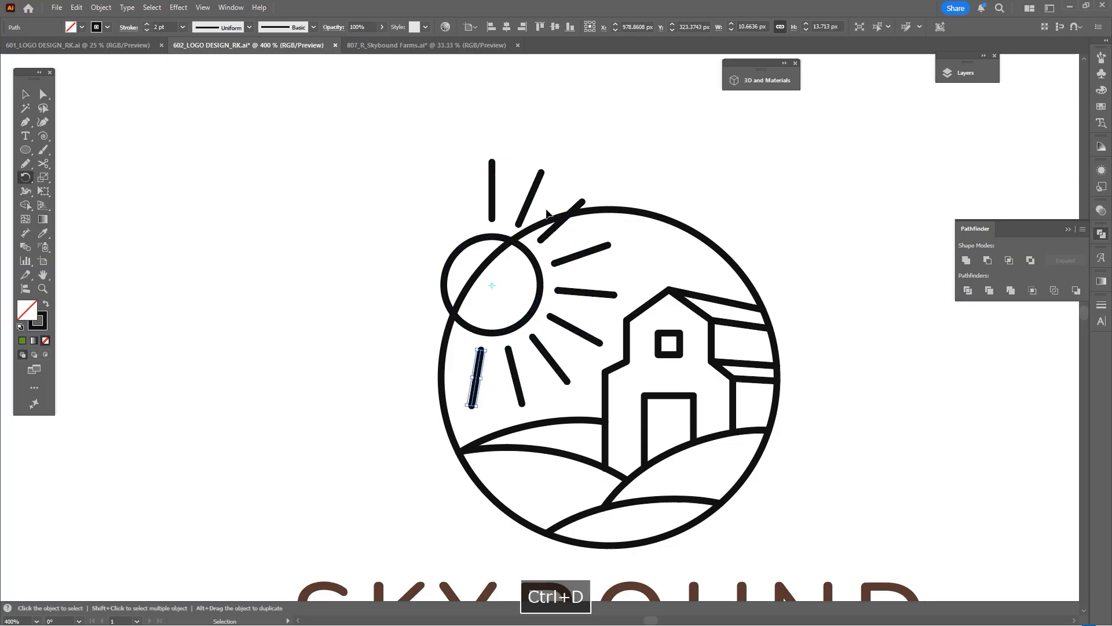
Delete the vertical ray and the slanted ray next to it, above the large circle.
{"action": "key", "text": "v"}
{"action": "left_click", "coordinate": [534, 186], "text": "shift"}
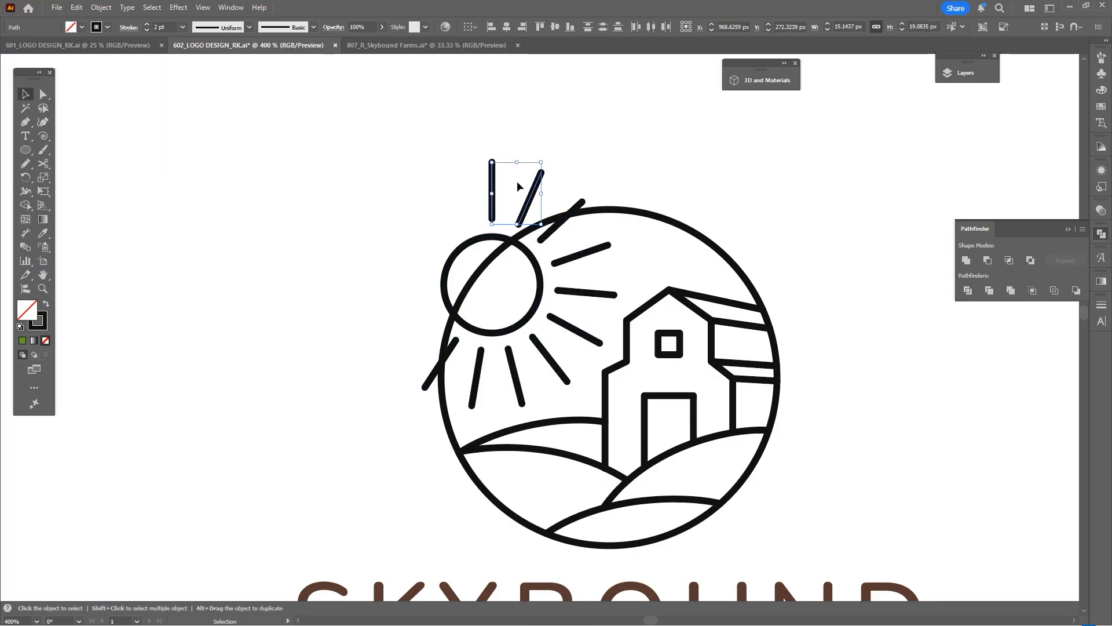
{"action": "key", "text": "Delete"}
Rotate the remaining rays slightly clockwise about the small circle's centre to fit inside the large circle, and delete the ray left outside.
{"action": "left_click_drag", "start_coordinate": [581, 230], "coordinate": [576, 216]}
{"action": "left_click", "coordinate": [549, 209]}
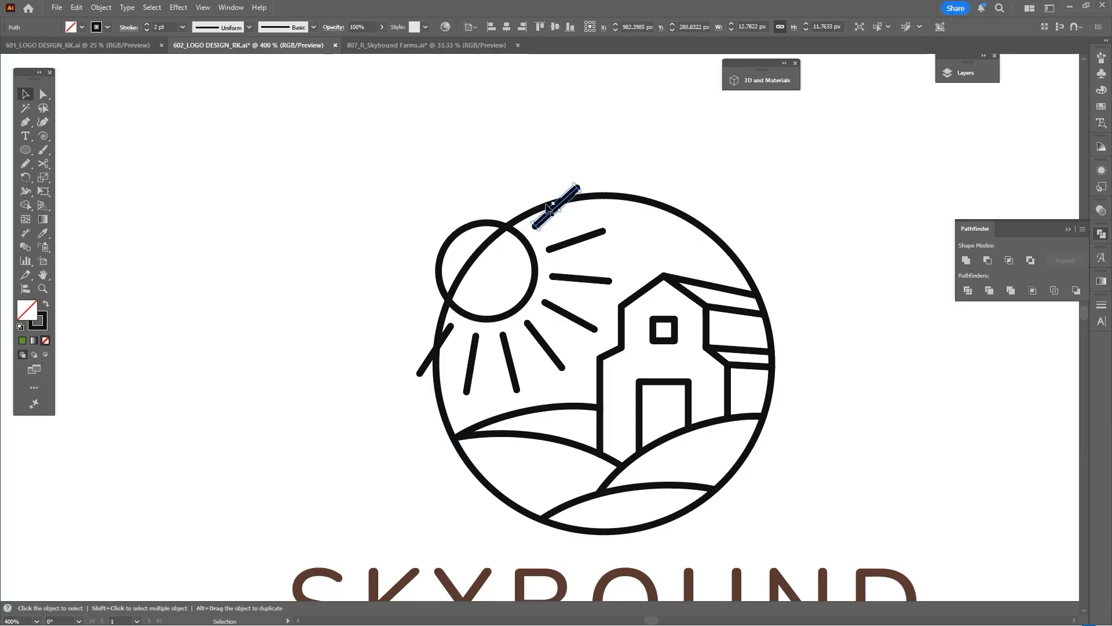
{"action": "left_click_drag", "start_coordinate": [436, 364], "coordinate": [436, 363]}
{"action": "left_click_drag", "start_coordinate": [409, 183], "coordinate": [495, 275]}
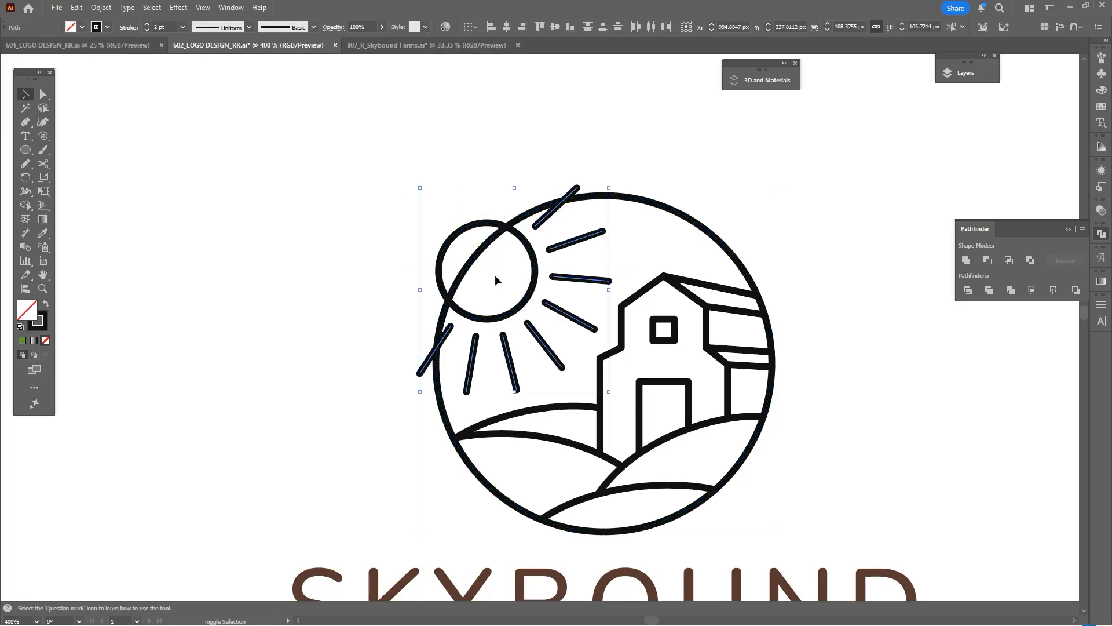
{"action": "key", "text": "r"}
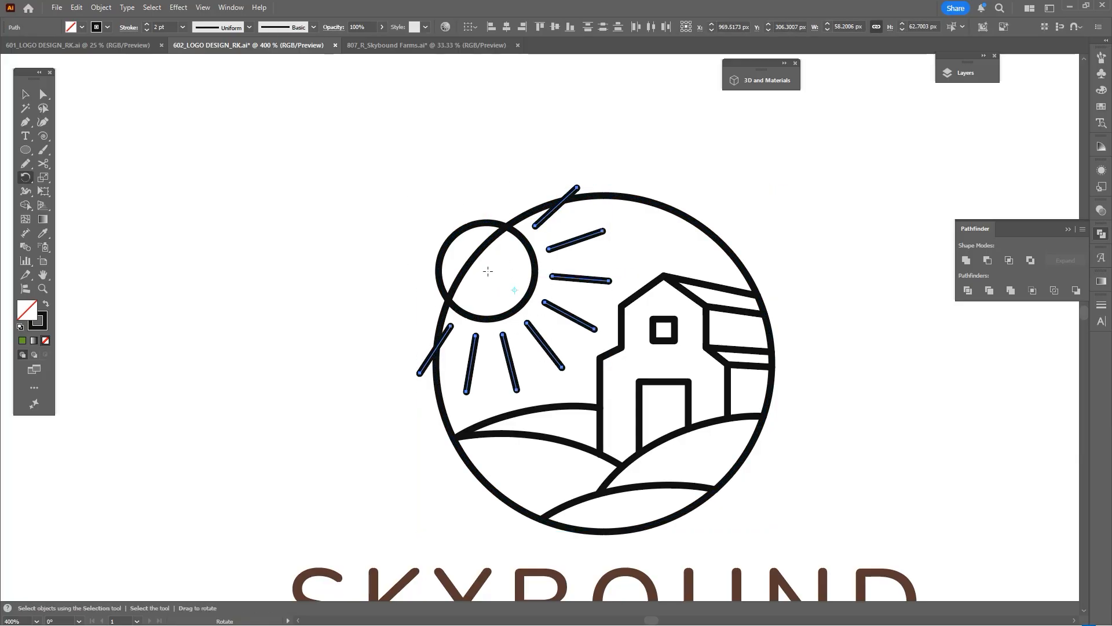
{"action": "left_click_drag", "start_coordinate": [502, 281], "coordinate": [578, 279]}
{"action": "key", "text": "a"}
{"action": "left_click", "coordinate": [549, 176]}
{"action": "key", "text": "Delete"}
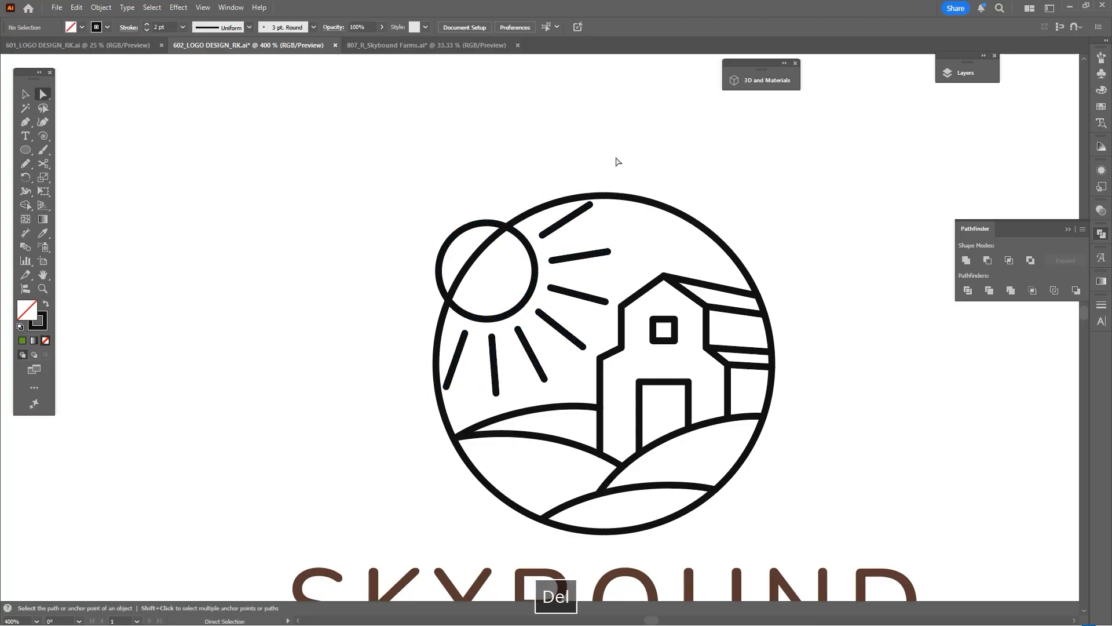
Remove the part of the small circle outside the large circle with the Shape Builder.
{"action": "left_click_drag", "start_coordinate": [624, 154], "coordinate": [568, 146]}
{"action": "key", "text": "v"}
{"action": "key", "text": "a"}
{"action": "left_click_drag", "start_coordinate": [475, 187], "coordinate": [435, 227]}
{"action": "key", "text": "shift+m"}
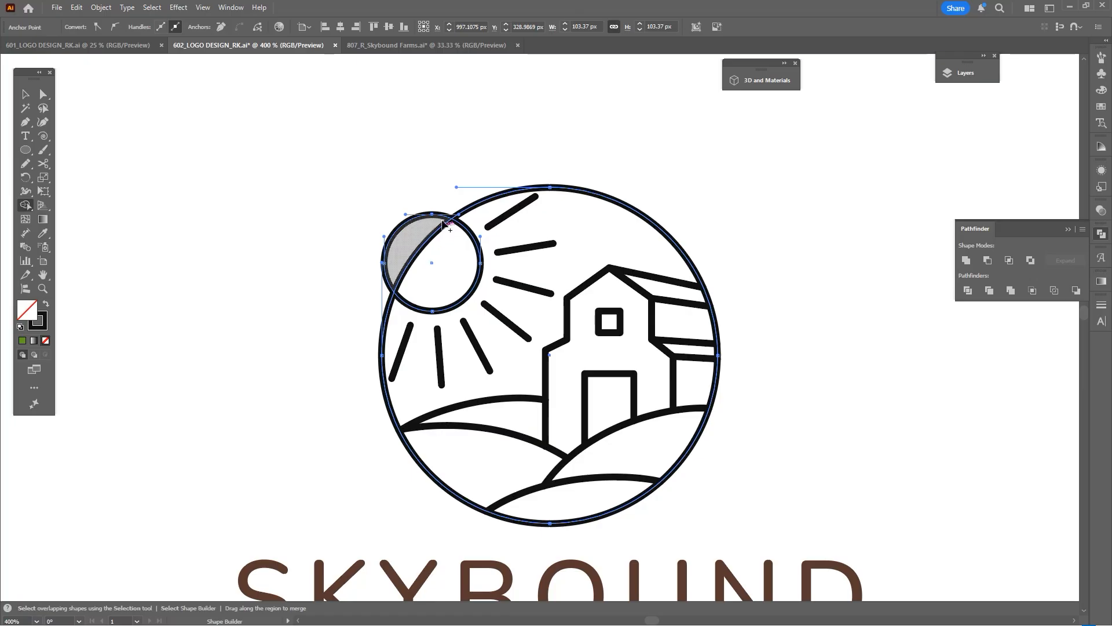
{"action": "left_click", "coordinate": [408, 242], "text": "alt"}
{"action": "key", "text": "v"}
{"action": "left_click", "coordinate": [447, 165]}
Draw a small bird in the sky above the barn and place two smaller birds on either side of it.
{"action": "scroll", "coordinate": [607, 119], "scroll_direction": "down", "scroll_amount": 1}
{"action": "scroll", "coordinate": [577, 217], "scroll_direction": "up", "scroll_amount": 3}
{"action": "key", "text": "p"}
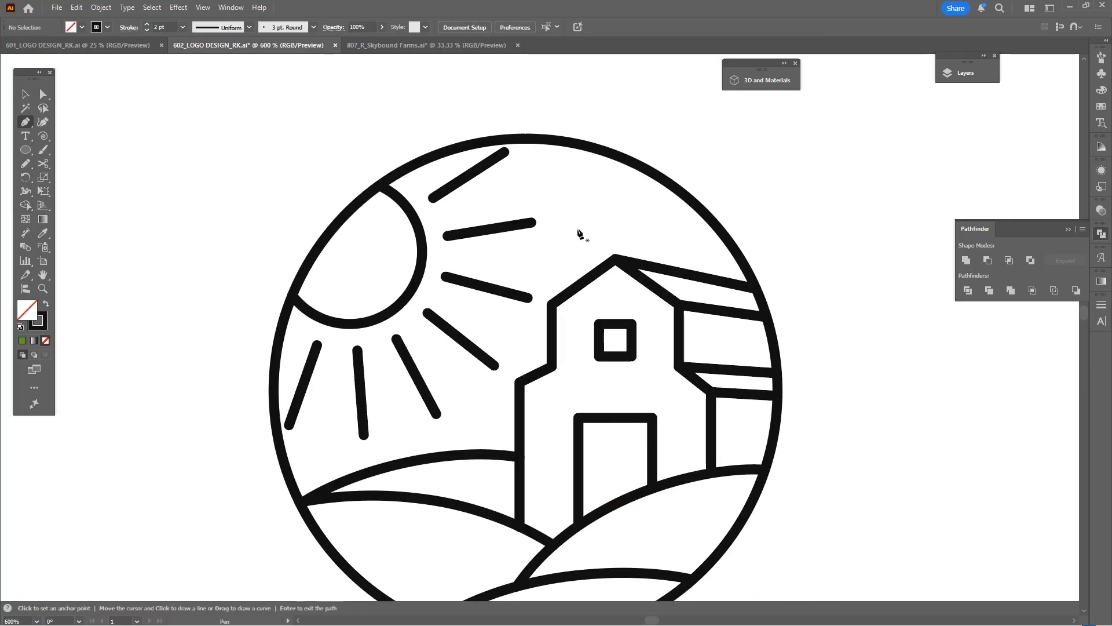
{"action": "left_click_drag", "start_coordinate": [582, 202], "coordinate": [653, 216]}
{"action": "scroll", "coordinate": [603, 216], "scroll_direction": "up", "scroll_amount": 1}
{"action": "key", "text": "v"}
{"action": "left_click_drag", "start_coordinate": [654, 215], "coordinate": [551, 235]}
{"action": "left_click_drag", "start_coordinate": [553, 252], "coordinate": [548, 255]}
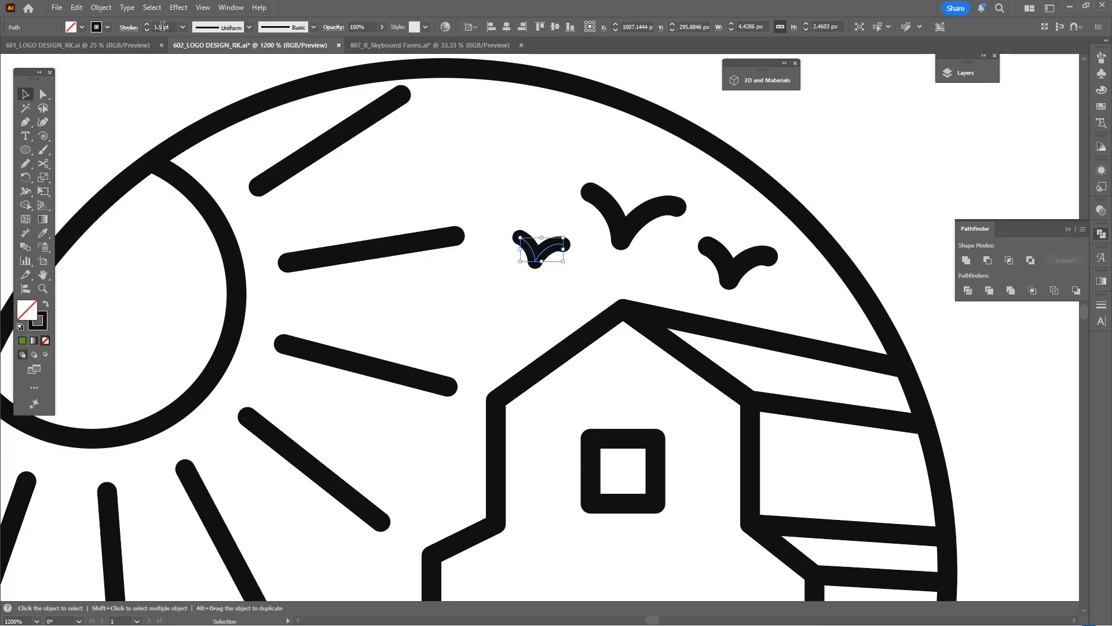
{"action": "scroll", "coordinate": [153, 27], "scroll_direction": "down", "scroll_amount": 1}
{"action": "left_click", "coordinate": [502, 163]}
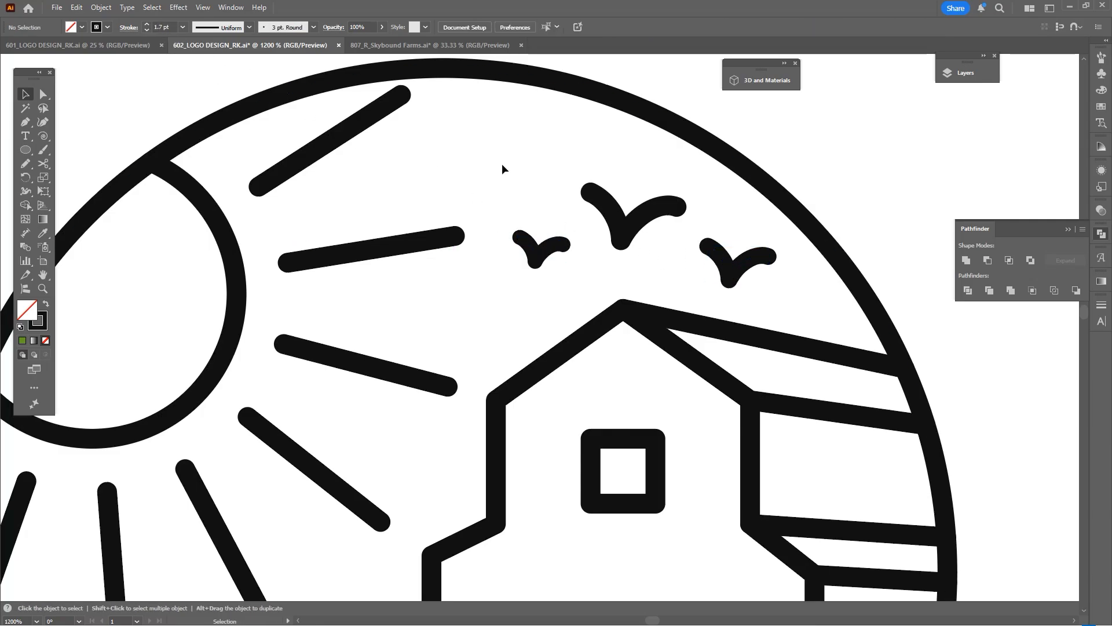
Select the whole line-art icon and group it.
{"action": "scroll", "coordinate": [504, 165], "scroll_direction": "down", "scroll_amount": 6}
{"action": "left_click_drag", "start_coordinate": [595, 133], "coordinate": [387, 288]}
{"action": "left_click_drag", "start_coordinate": [581, 295], "coordinate": [655, 285]}
{"action": "key", "text": "ctrl+g"}
Place a copy of the icon outside the artboard's left edge and move the colour palette beside the logo.
{"action": "left_click_drag", "start_coordinate": [666, 175], "coordinate": [510, 269]}
{"action": "scroll", "coordinate": [590, 217], "scroll_direction": "down", "scroll_amount": 3}
{"action": "left_click_drag", "start_coordinate": [591, 217], "coordinate": [133, 241]}
{"action": "left_click_drag", "start_coordinate": [275, 186], "coordinate": [337, 253]}
{"action": "left_click_drag", "start_coordinate": [331, 218], "coordinate": [533, 218]}
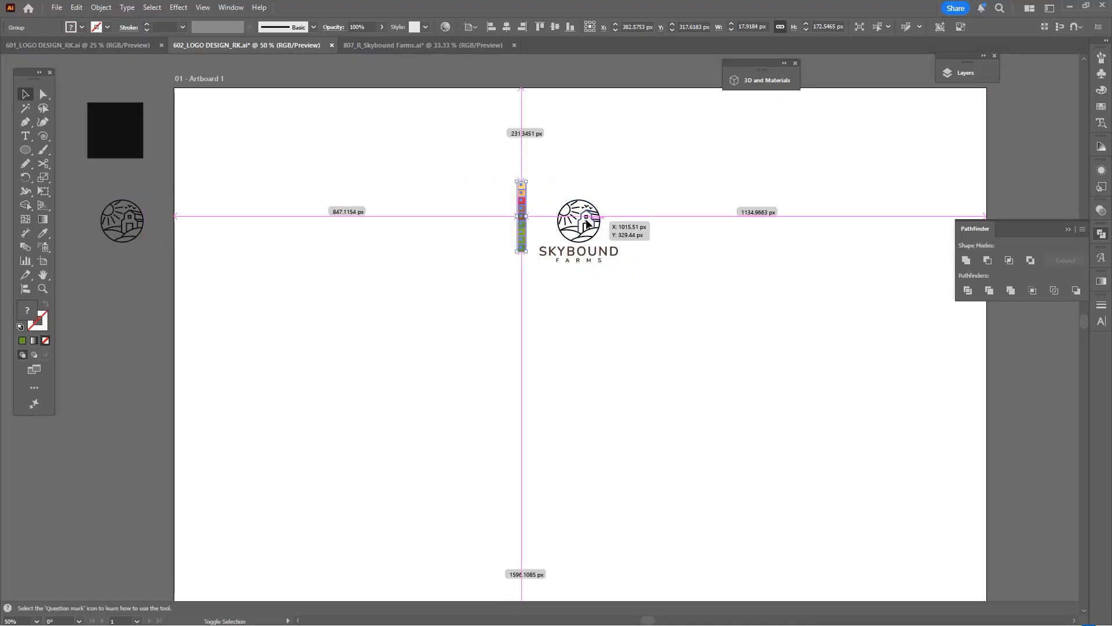
{"action": "scroll", "coordinate": [590, 218], "scroll_direction": "up", "scroll_amount": 2}
Expand the icon's strokes into filled outlines and unite them into one shape.
{"action": "left_click_drag", "start_coordinate": [661, 147], "coordinate": [529, 240]}
{"action": "mouse_move", "coordinate": [628, 249]}
{"action": "left_mouse_down"}
{"action": "mouse_move", "coordinate": [590, 285]}
{"action": "mouse_move", "coordinate": [679, 326]}
{"action": "mouse_move", "coordinate": [661, 359]}
{"action": "left_mouse_up"}
{"action": "key", "text": "alt+o"}
{"action": "key", "text": "x"}
{"action": "key", "text": "Return"}
{"action": "scroll", "coordinate": [590, 285], "scroll_direction": "up", "scroll_amount": 3}
{"action": "left_click", "coordinate": [968, 260]}
{"action": "left_click", "coordinate": [676, 198]}
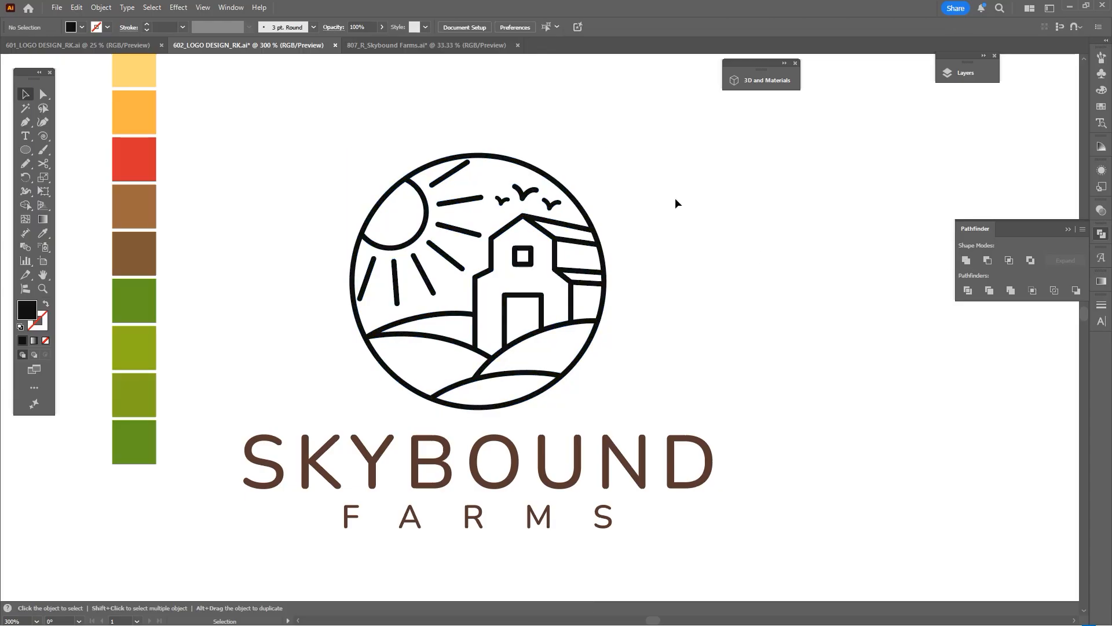
Paste a copy of the united linework in front and delete its outer contour, leaving only the enclosed inner areas.
{"action": "key", "text": "a"}
{"action": "scroll", "coordinate": [597, 225], "scroll_direction": "up", "scroll_amount": 2}
{"action": "left_click_drag", "start_coordinate": [586, 231], "coordinate": [653, 211]}
{"action": "key", "text": "ctrl+z"}
{"action": "left_click_drag", "start_coordinate": [682, 286], "coordinate": [686, 230]}
{"action": "key", "text": "ctrl+f"}
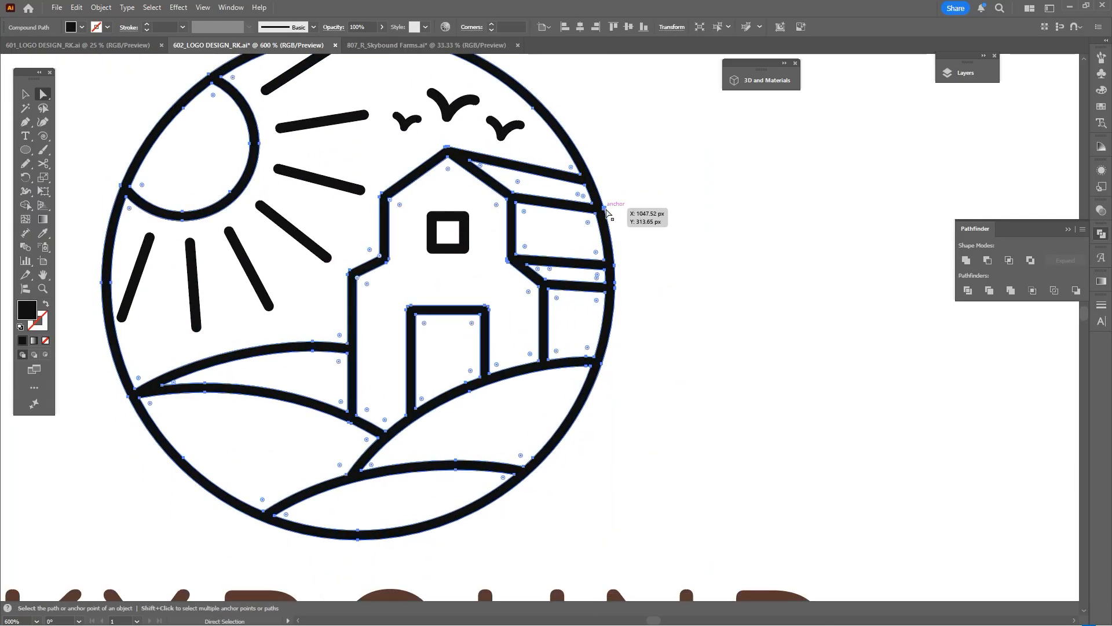
{"action": "left_click", "coordinate": [607, 214]}
{"action": "key", "text": "Delete"}
{"action": "key", "text": "Delete"}
{"action": "left_click", "coordinate": [545, 160]}
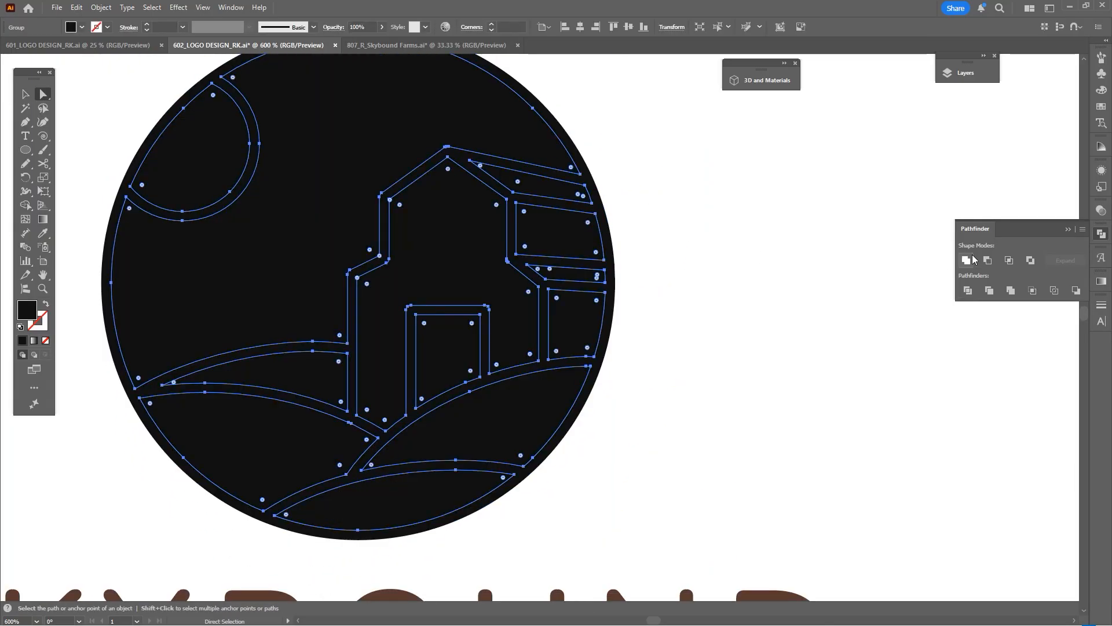
Fill the inner areas with white and send them behind the black linework.
{"action": "key", "text": "i"}
{"action": "left_click", "coordinate": [812, 271]}
{"action": "key", "text": "ctrl+shift+["}
{"action": "left_click_drag", "start_coordinate": [675, 263], "coordinate": [658, 286]}
Fill the sun with the orange from the colour palette.
{"action": "scroll", "coordinate": [675, 241], "scroll_direction": "down", "scroll_amount": 3}
{"action": "key", "text": "a"}
{"action": "left_click", "coordinate": [657, 287]}
{"action": "scroll", "coordinate": [545, 301], "scroll_direction": "up", "scroll_amount": 1}
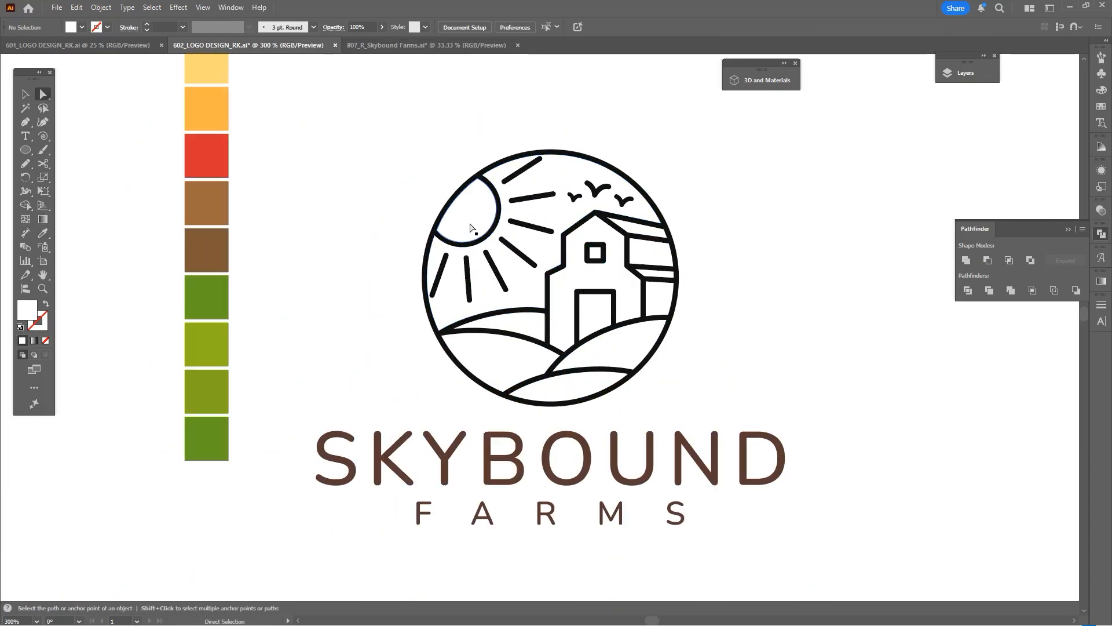
{"action": "left_click", "coordinate": [470, 216]}
{"action": "key", "text": "i"}
{"action": "left_click_drag", "start_coordinate": [226, 94], "coordinate": [226, 119]}
{"action": "left_click", "coordinate": [214, 96]}
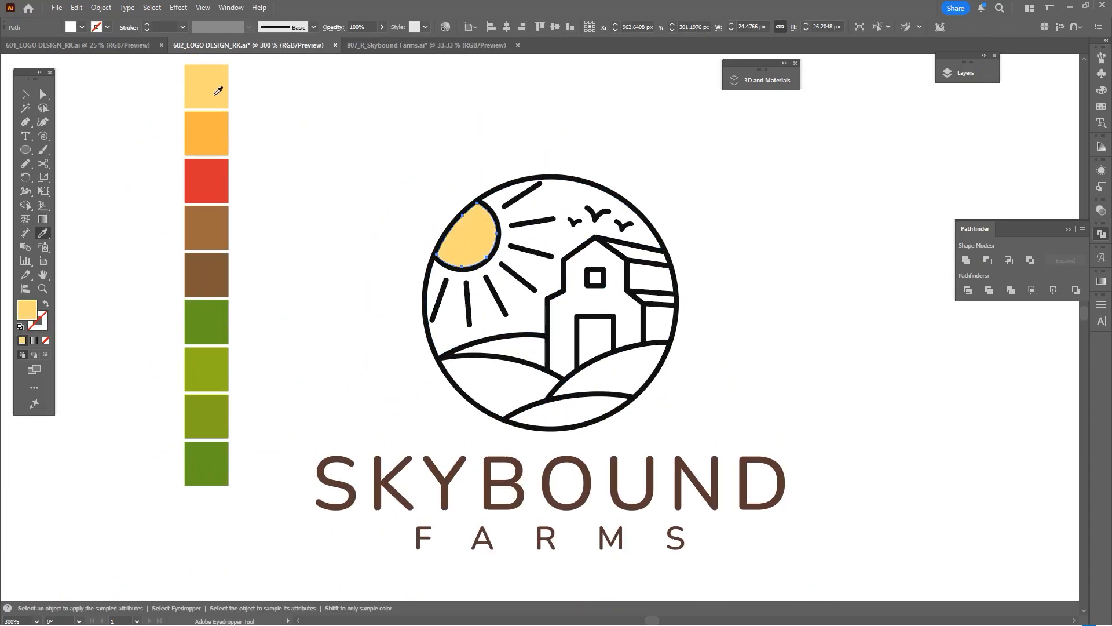
{"action": "left_click", "coordinate": [216, 132]}
Fill the barn's front with the palette's red and its door with the light yellow.
{"action": "left_click", "coordinate": [591, 298], "text": "ctrl"}
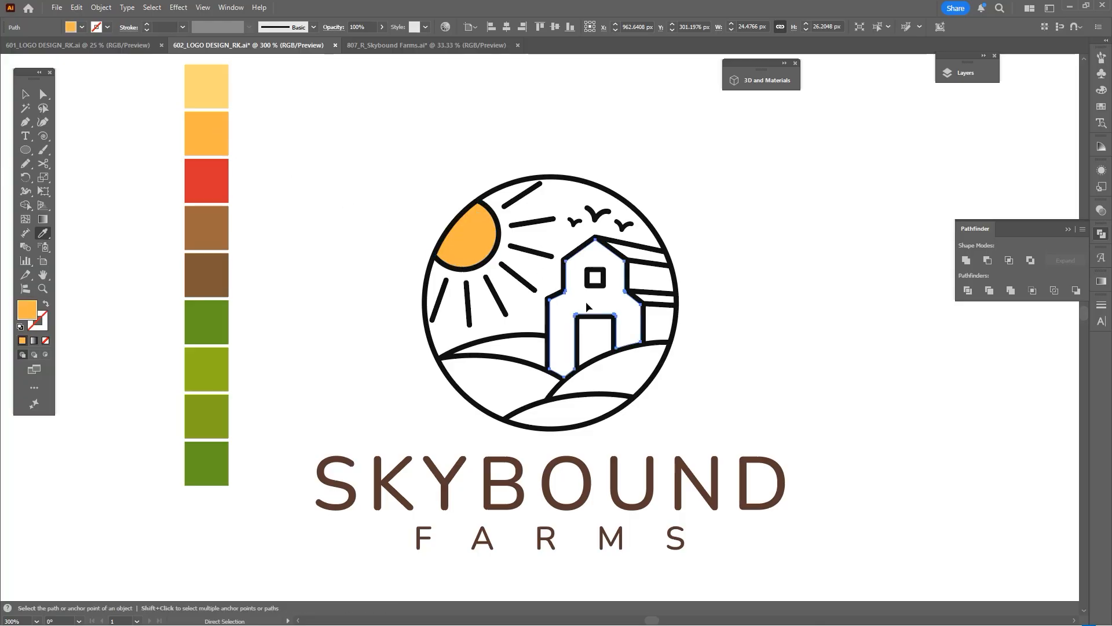
{"action": "left_click", "coordinate": [221, 179]}
{"action": "left_click", "coordinate": [219, 101]}
Create a fill shape in the barn's window opening with the Shape Builder and give it the door's light yellow.
{"action": "scroll", "coordinate": [615, 277], "scroll_direction": "up", "scroll_amount": 4}
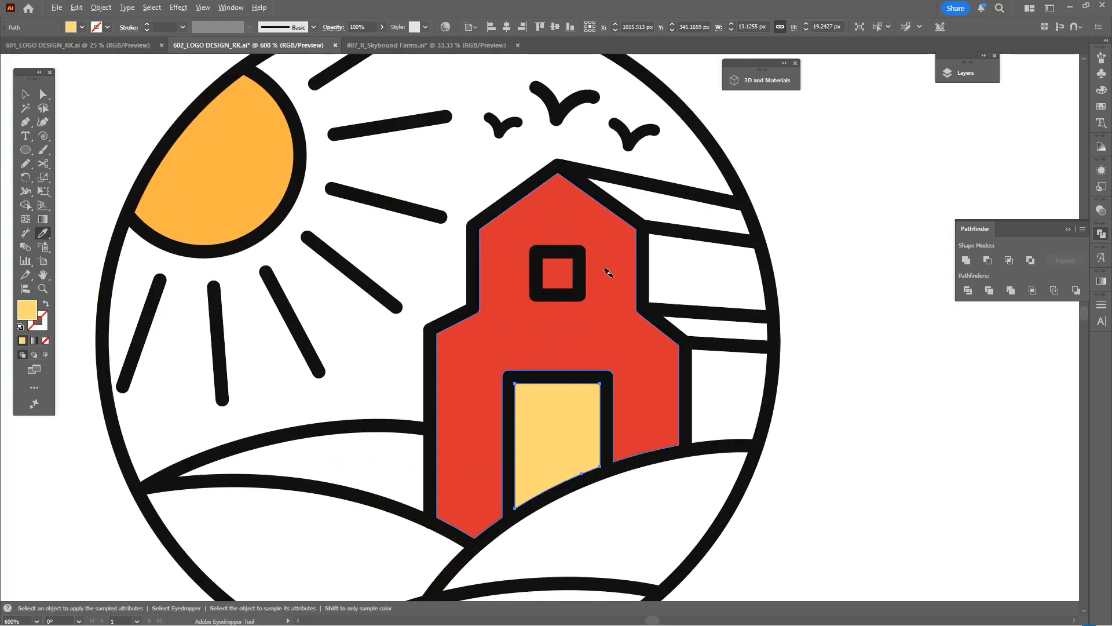
{"action": "left_click", "coordinate": [551, 250], "text": "ctrl"}
{"action": "key", "text": "shift+m"}
{"action": "left_click", "coordinate": [550, 272]}
{"action": "key", "text": "ctrl+shift+a"}
{"action": "left_click", "coordinate": [539, 261]}
{"action": "key", "text": "i"}
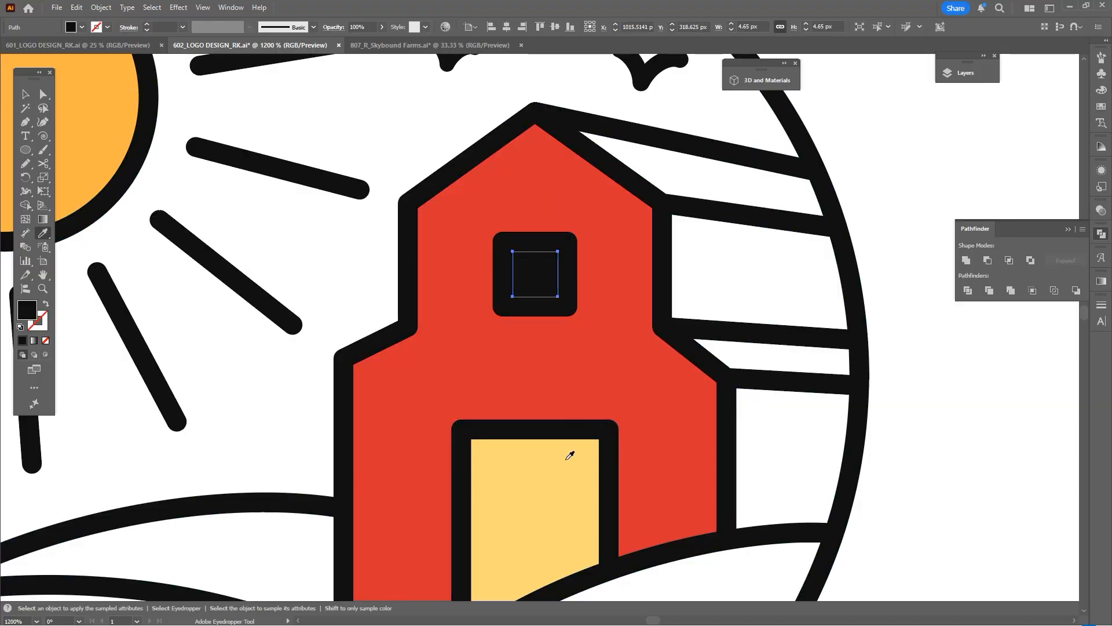
{"action": "left_click", "coordinate": [570, 457]}
Fill the two roof strips on the barn's side with the palette's lighter brown.
{"action": "scroll", "coordinate": [606, 353], "scroll_direction": "down", "scroll_amount": 5}
{"action": "left_click_drag", "start_coordinate": [714, 359], "coordinate": [694, 325]}
{"action": "key", "text": "v"}
{"action": "left_click", "coordinate": [694, 324]}
{"action": "left_click_drag", "start_coordinate": [674, 362], "coordinate": [711, 329]}
{"action": "scroll", "coordinate": [717, 352], "scroll_direction": "up", "scroll_amount": 2}
{"action": "key", "text": "a"}
{"action": "left_click", "coordinate": [628, 233]}
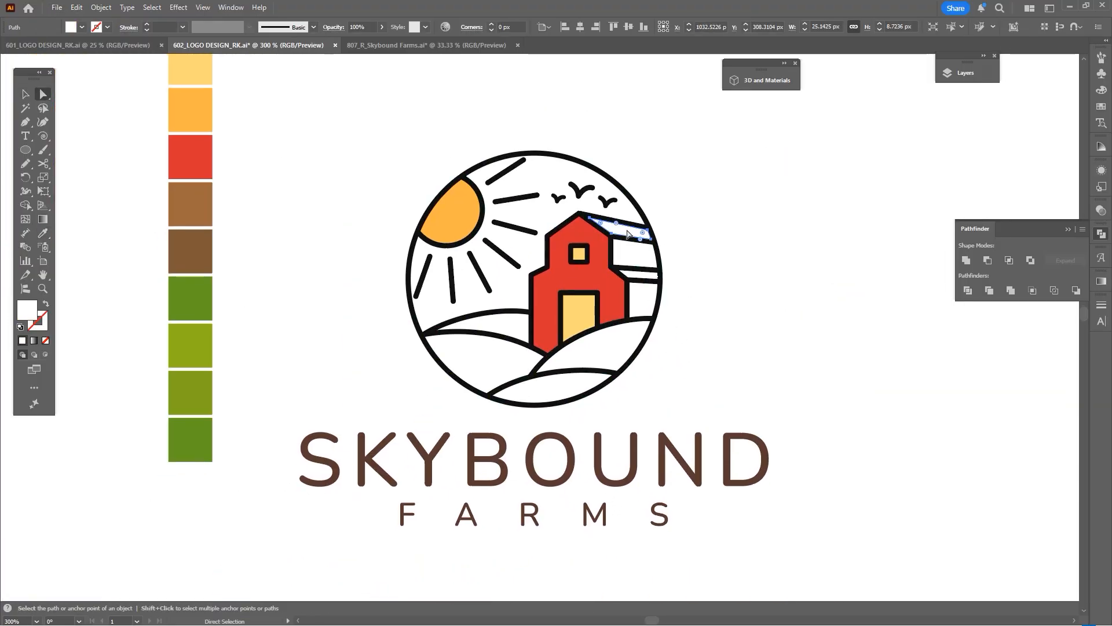
{"action": "left_click", "coordinate": [644, 276], "text": "shift"}
{"action": "key", "text": "i"}
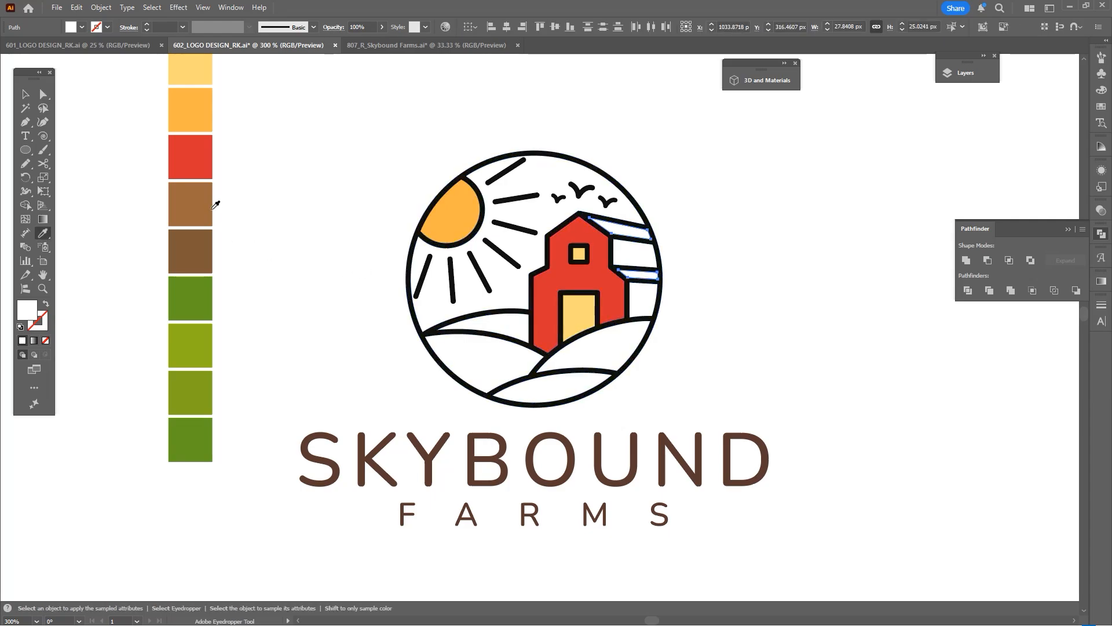
Fill the two side walls of the barn with the palette's darker brown.
{"action": "left_click", "coordinate": [643, 294], "text": "ctrl"}
{"action": "left_click", "coordinate": [629, 253], "text": "ctrl+shift"}
{"action": "left_click", "coordinate": [196, 249]}
Fill the rear left hill with the palette's first dark green and the left hill before it with the light green.
{"action": "left_click_drag", "start_coordinate": [343, 336], "coordinate": [392, 314]}
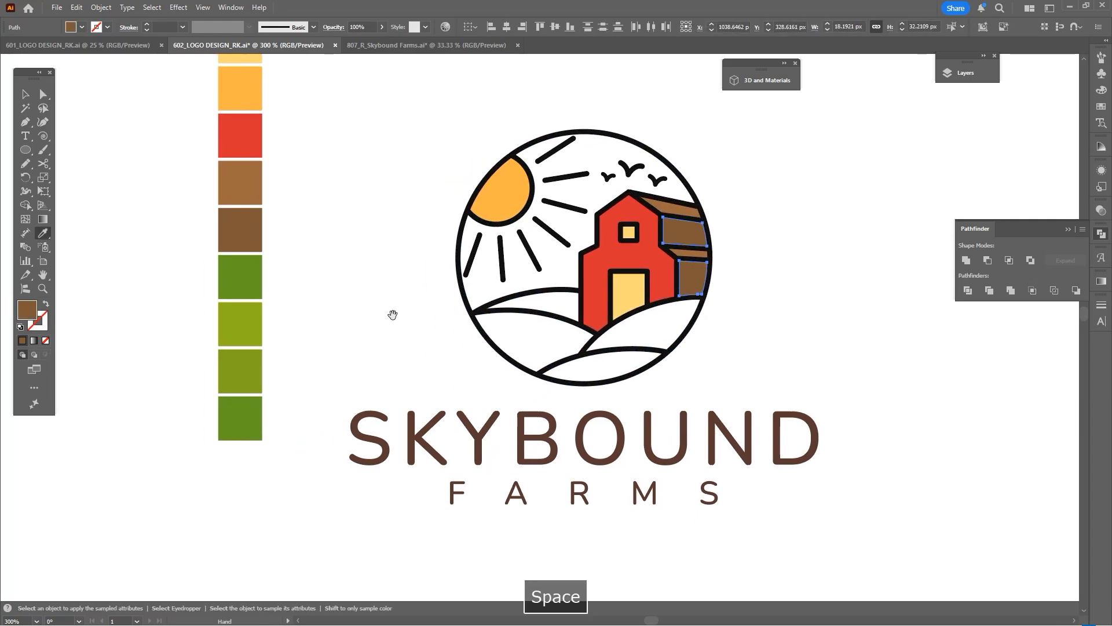
{"action": "left_click", "coordinate": [554, 312], "text": "ctrl"}
{"action": "left_click", "coordinate": [518, 331], "text": "ctrl"}
{"action": "left_click", "coordinate": [246, 324]}
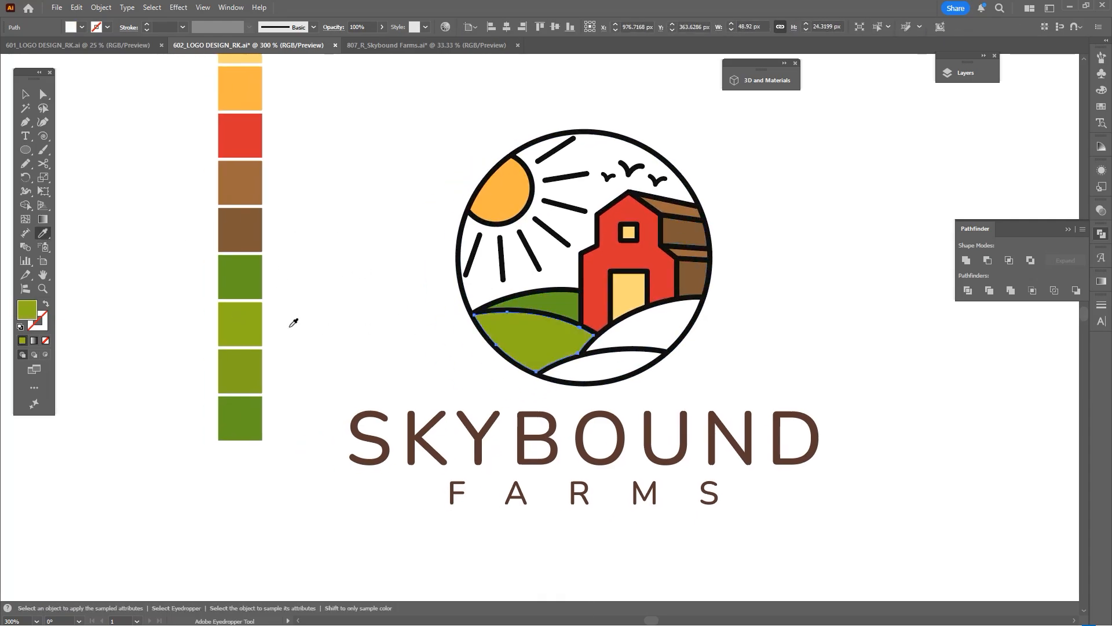
Fill the right hill below the barn with the palette's olive green and the front hill with the last dark green.
{"action": "left_click", "coordinate": [623, 330], "text": "ctrl"}
{"action": "left_click", "coordinate": [246, 368]}
{"action": "left_click", "coordinate": [249, 414]}
{"action": "left_click_drag", "start_coordinate": [375, 365], "coordinate": [401, 334]}
{"action": "key", "text": "v"}
{"action": "left_click", "coordinate": [370, 384]}
{"action": "scroll", "coordinate": [370, 384], "scroll_direction": "down", "scroll_amount": 2}
{"action": "scroll", "coordinate": [566, 308], "scroll_direction": "up", "scroll_amount": 1}
{"action": "left_click_drag", "start_coordinate": [568, 315], "coordinate": [635, 298]}
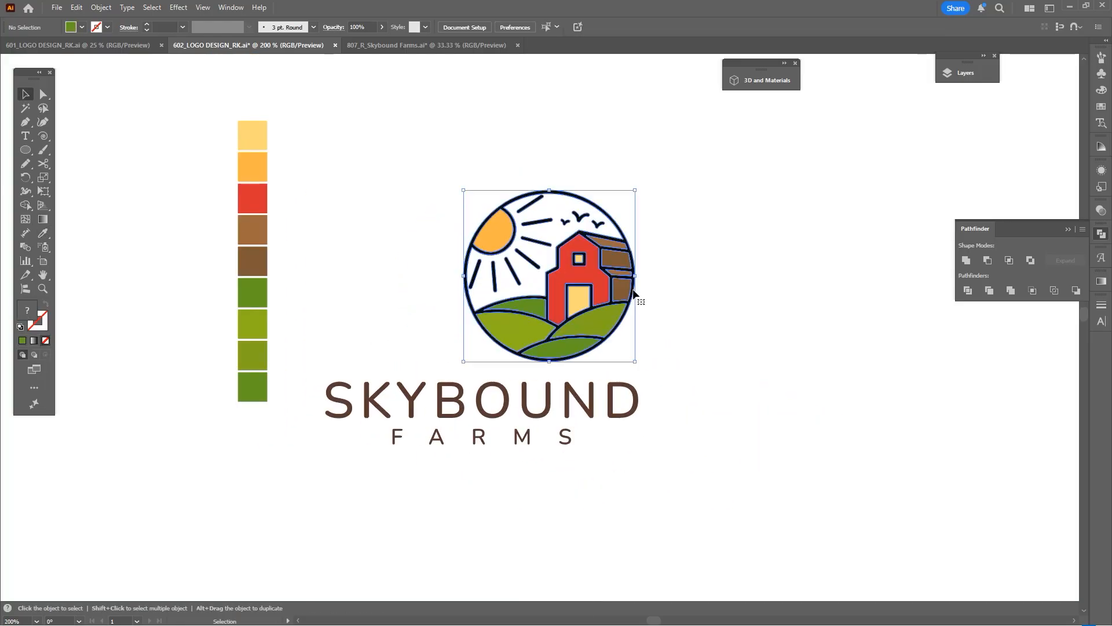
{"action": "key", "text": "ctrl+z"}
Recolour all the black linework inside the emblem group with the dark brown of the SKYBOUND lettering.
{"action": "double_click", "coordinate": [568, 288]}
{"action": "key", "text": "y"}
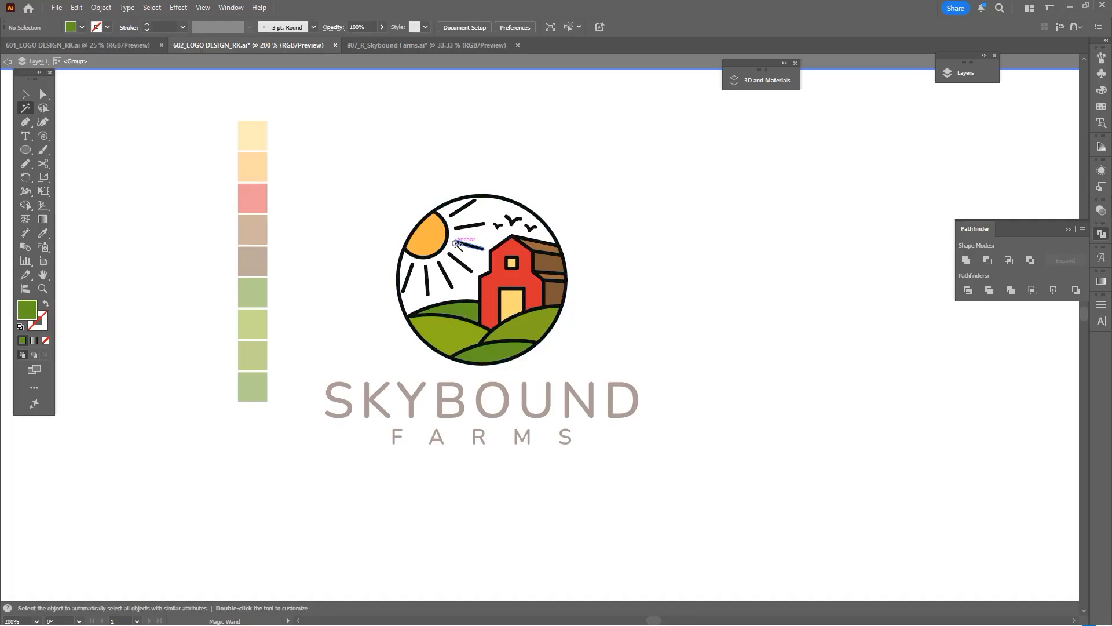
{"action": "left_click", "coordinate": [504, 273]}
{"action": "left_click", "coordinate": [524, 386]}
{"action": "key", "text": "v"}
{"action": "double_click", "coordinate": [628, 323]}
Group the emblem with the SKYBOUND FARMS lettering and centre the complete logo on the artboard.
{"action": "key", "text": "space"}
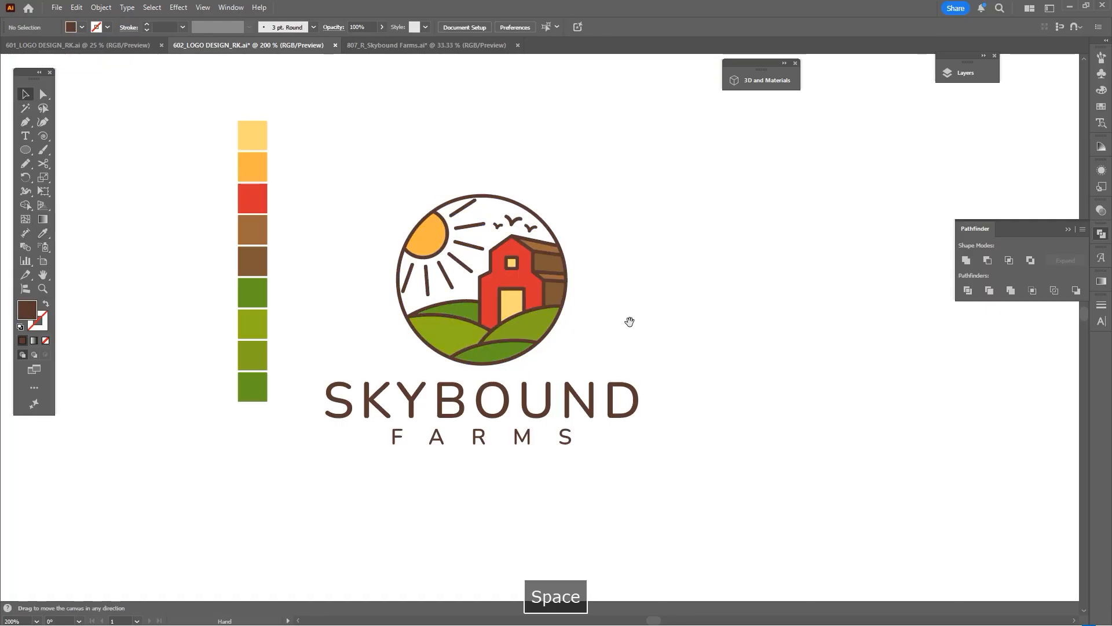
{"action": "scroll", "coordinate": [629, 325], "scroll_direction": "down", "scroll_amount": 2}
{"action": "scroll", "coordinate": [629, 332], "scroll_direction": "up", "scroll_amount": 1}
{"action": "key", "text": "space"}
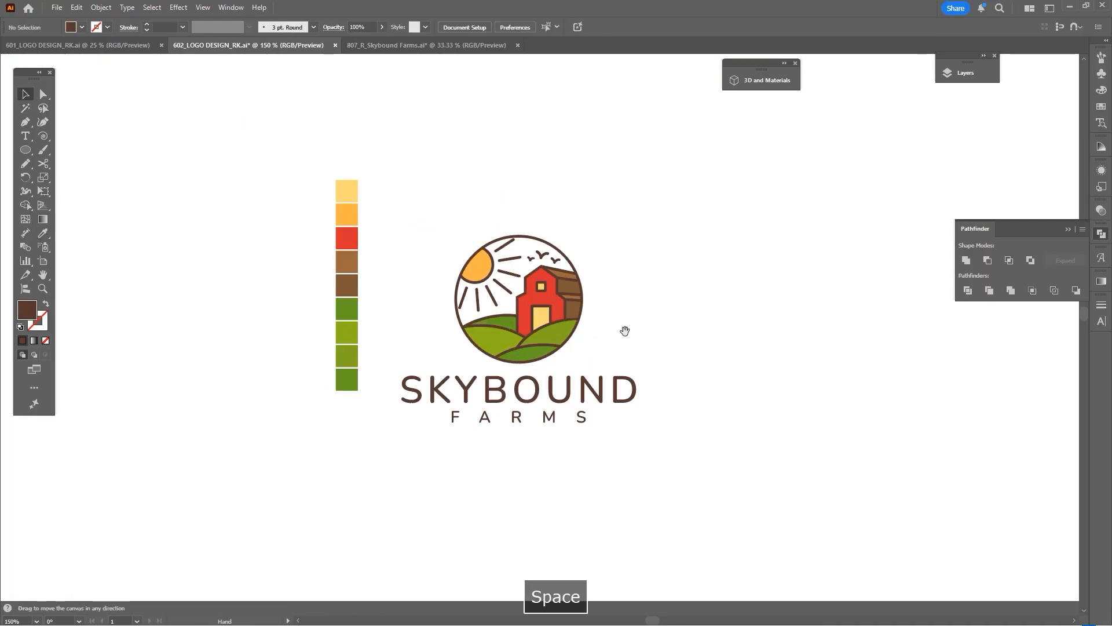
{"action": "left_click_drag", "start_coordinate": [627, 332], "coordinate": [637, 327]}
{"action": "scroll", "coordinate": [638, 327], "scroll_direction": "down", "scroll_amount": 3}
{"action": "key", "text": "space"}
{"action": "left_click_drag", "start_coordinate": [547, 249], "coordinate": [519, 321]}
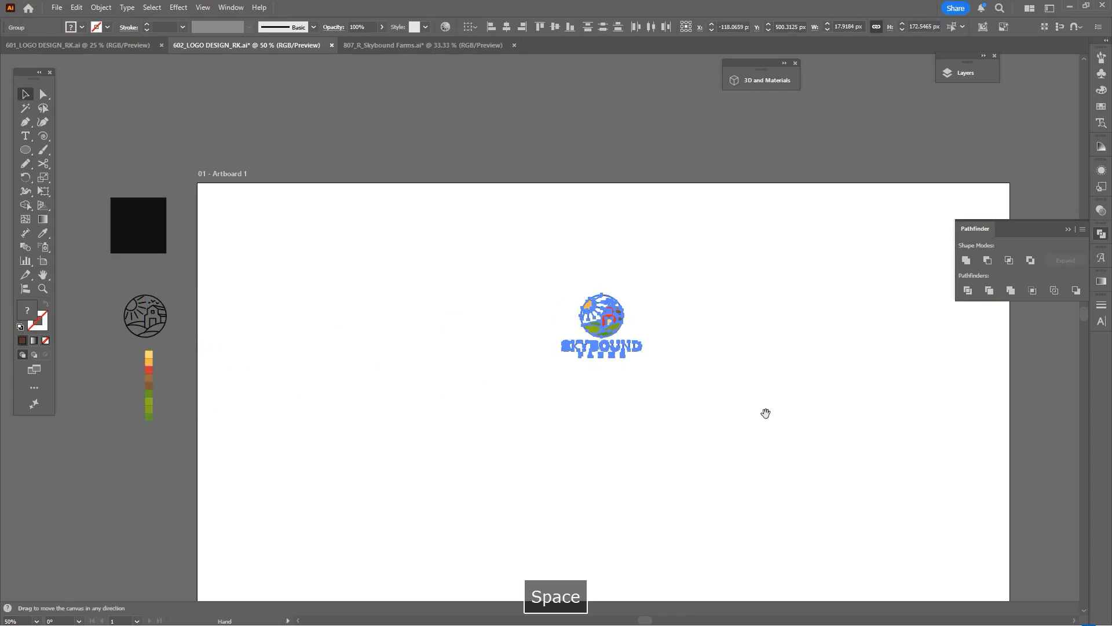
{"action": "left_click_drag", "start_coordinate": [764, 412], "coordinate": [703, 290]}
{"action": "key", "text": "ctrl+g"}
{"action": "left_click_drag", "start_coordinate": [590, 269], "coordinate": [555, 456]}
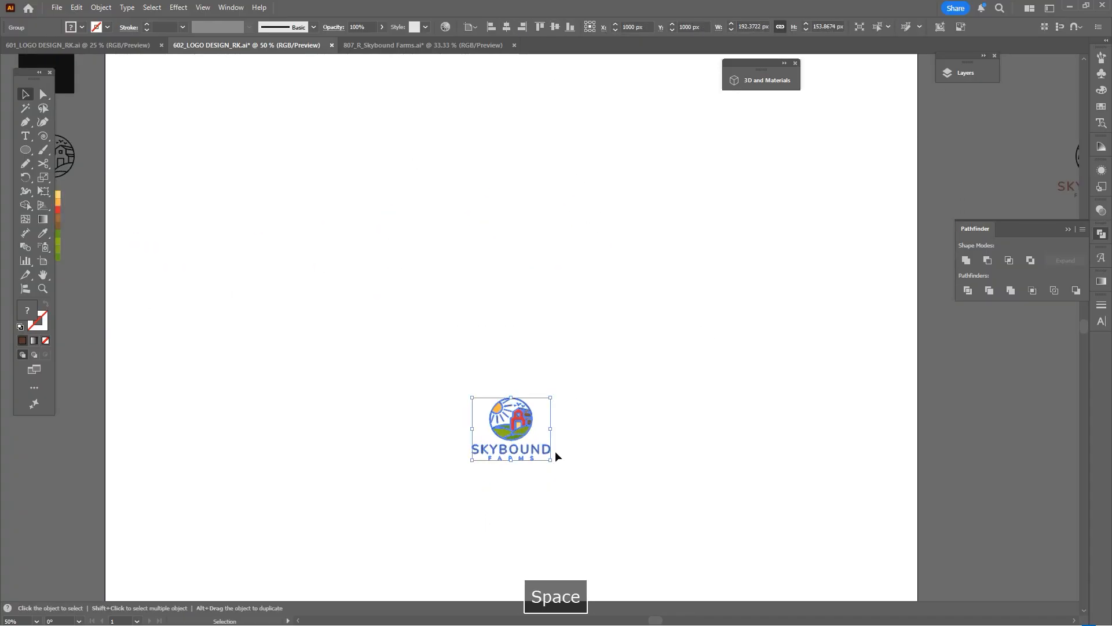
{"action": "left_click_drag", "start_coordinate": [636, 443], "coordinate": [727, 397]}
{"action": "key", "text": "ctrl+shift+a"}
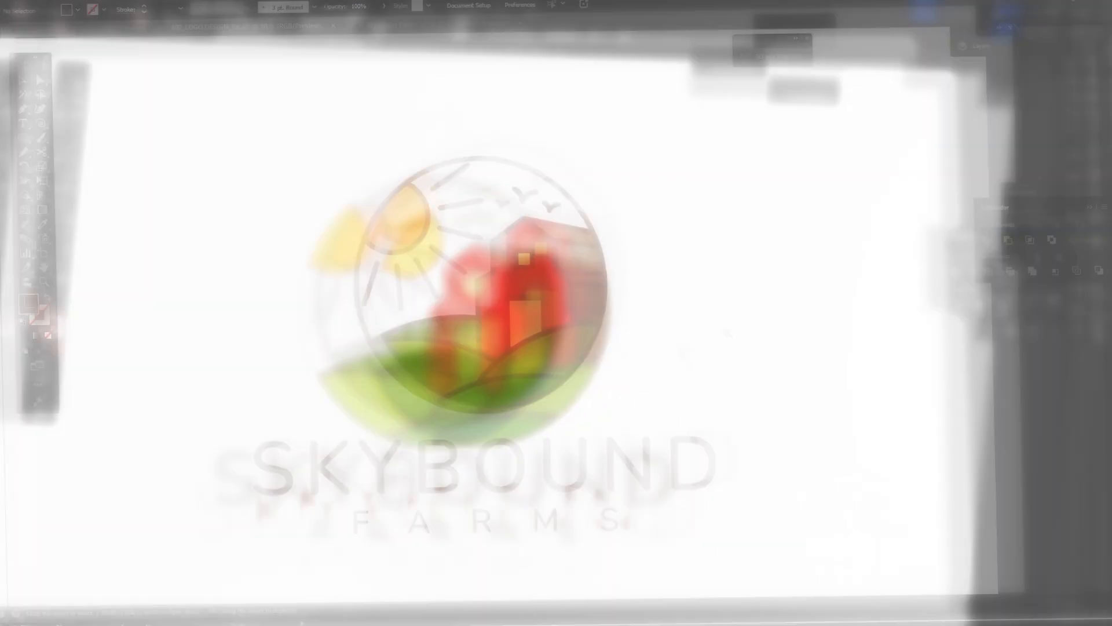